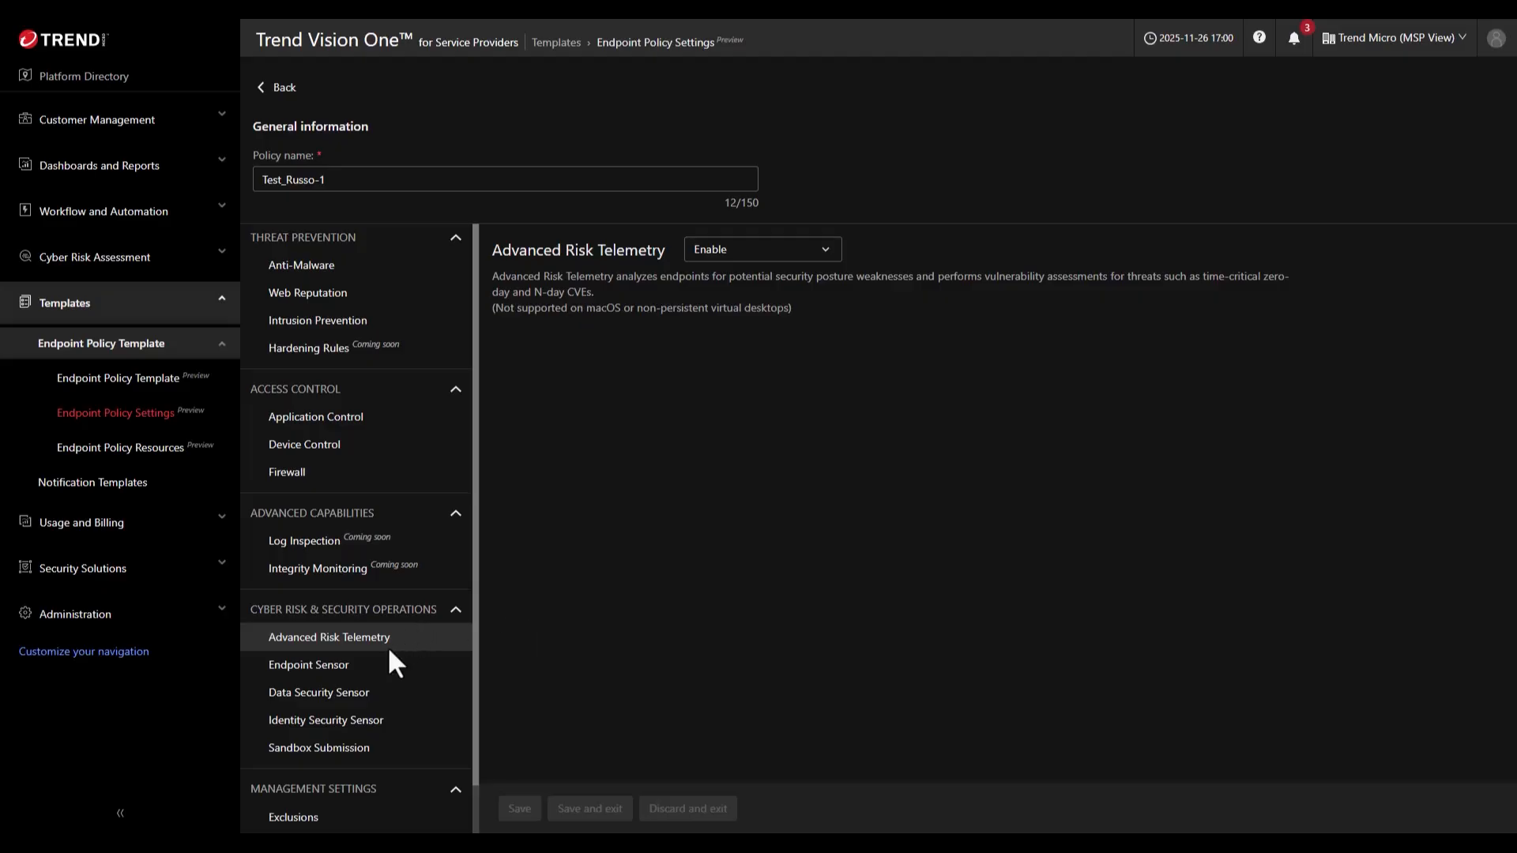
Enable the Endpoint Sensor and its deepfake detector in the policy and save the change.
{"action": "left_click", "coordinate": [383, 670]}
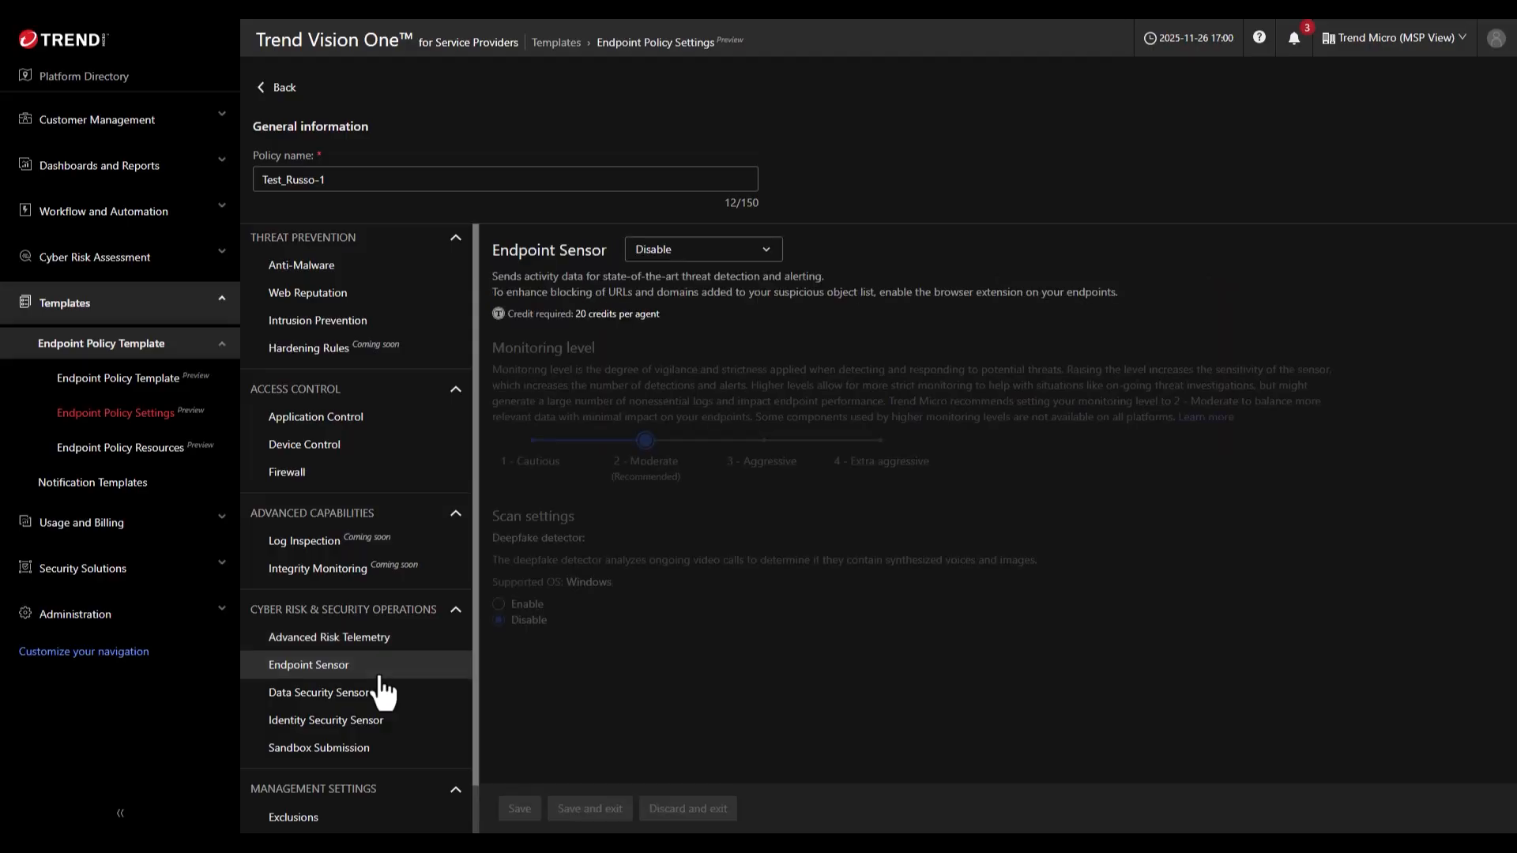
{"action": "left_click", "coordinate": [707, 257]}
{"action": "left_click", "coordinate": [687, 286]}
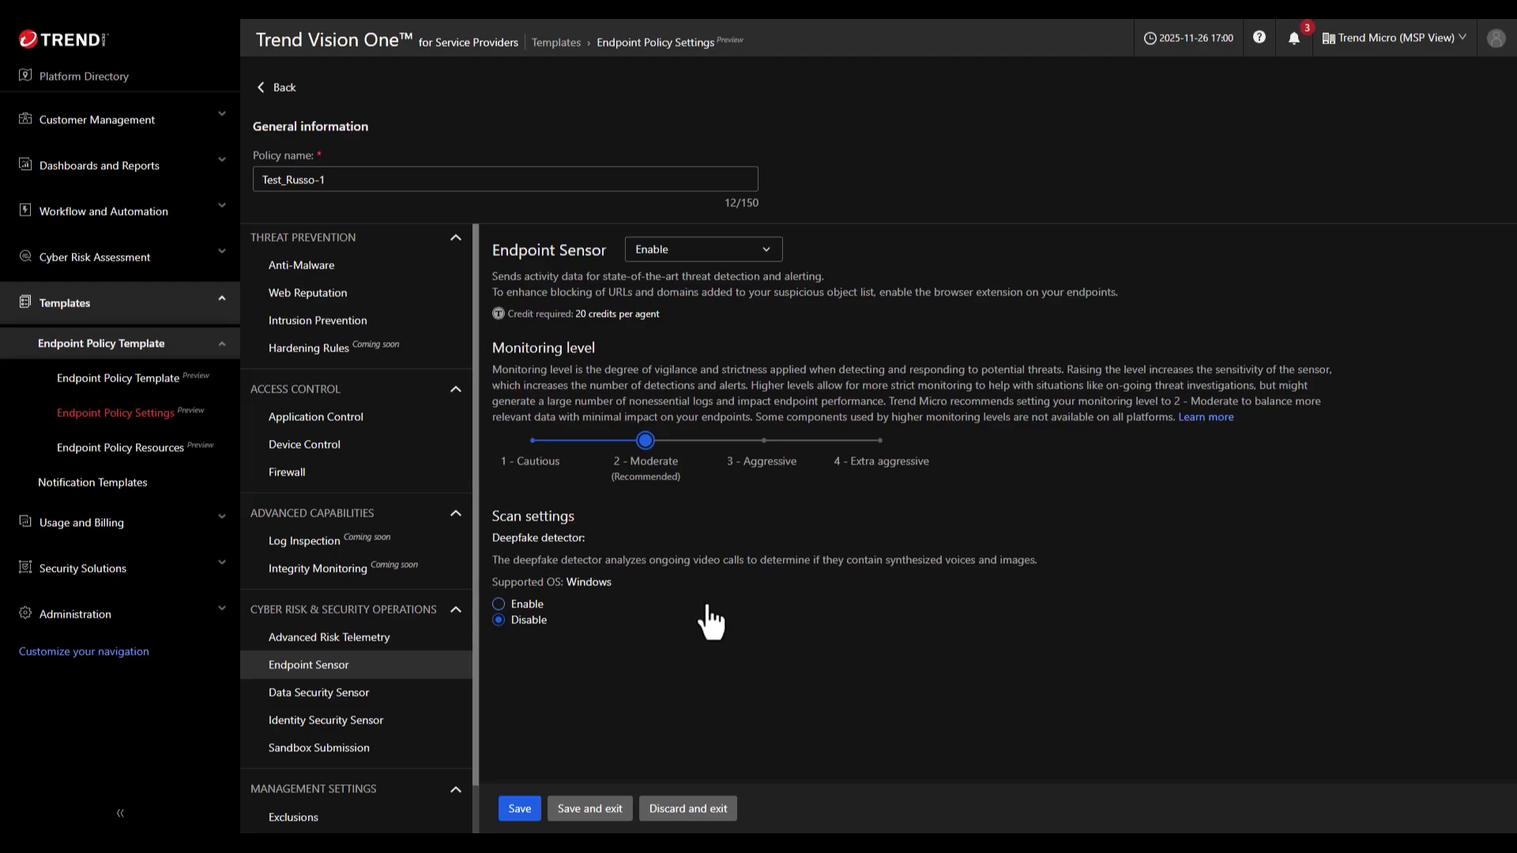
{"action": "left_click", "coordinate": [527, 604]}
{"action": "left_click", "coordinate": [519, 808]}
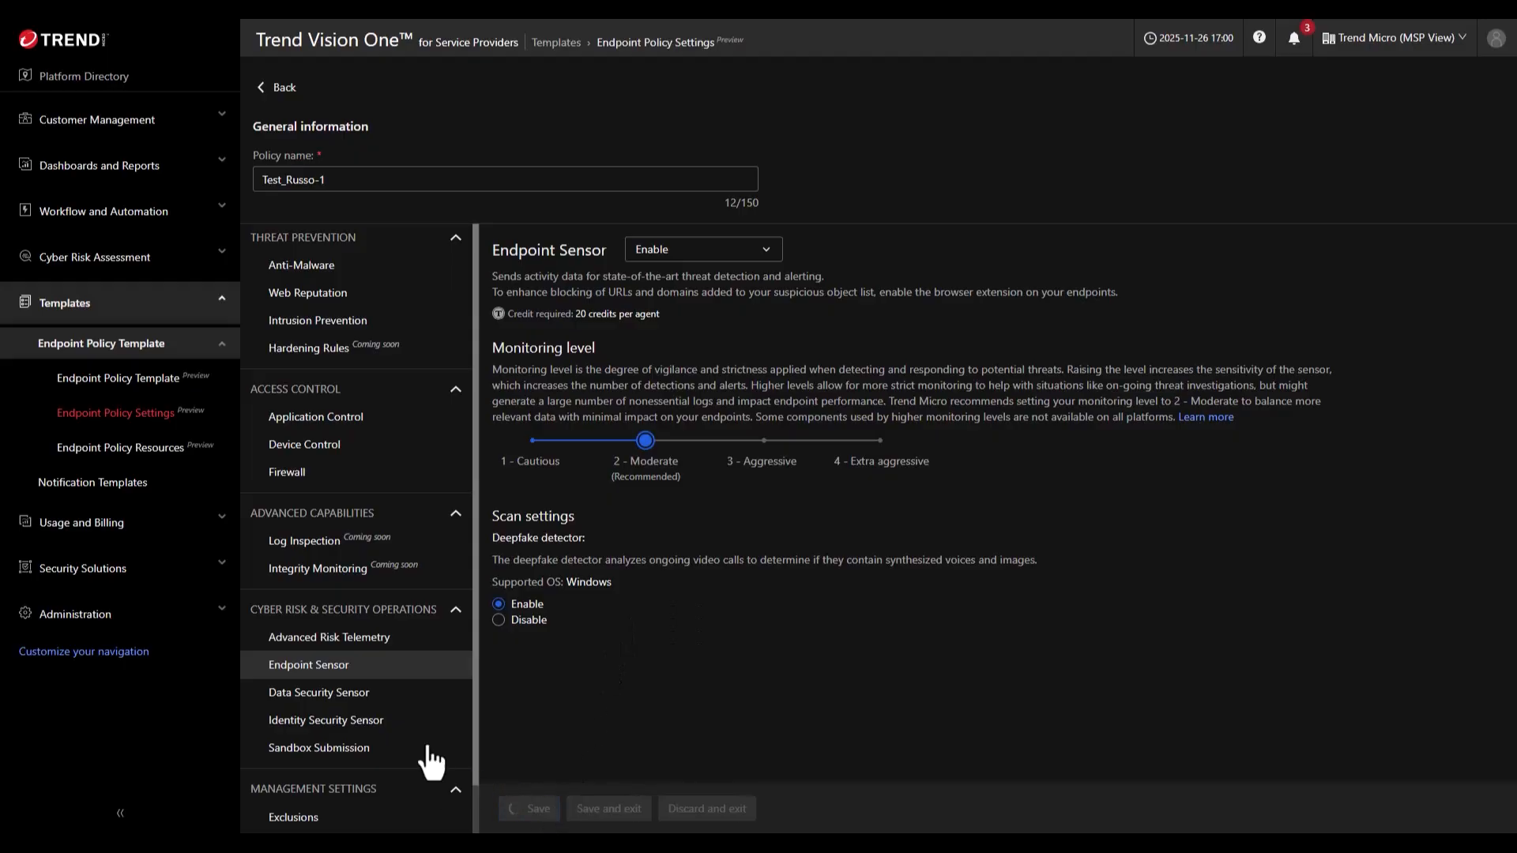
Enable the Data Security Sensor in the policy and save the change.
{"action": "left_click", "coordinate": [346, 695]}
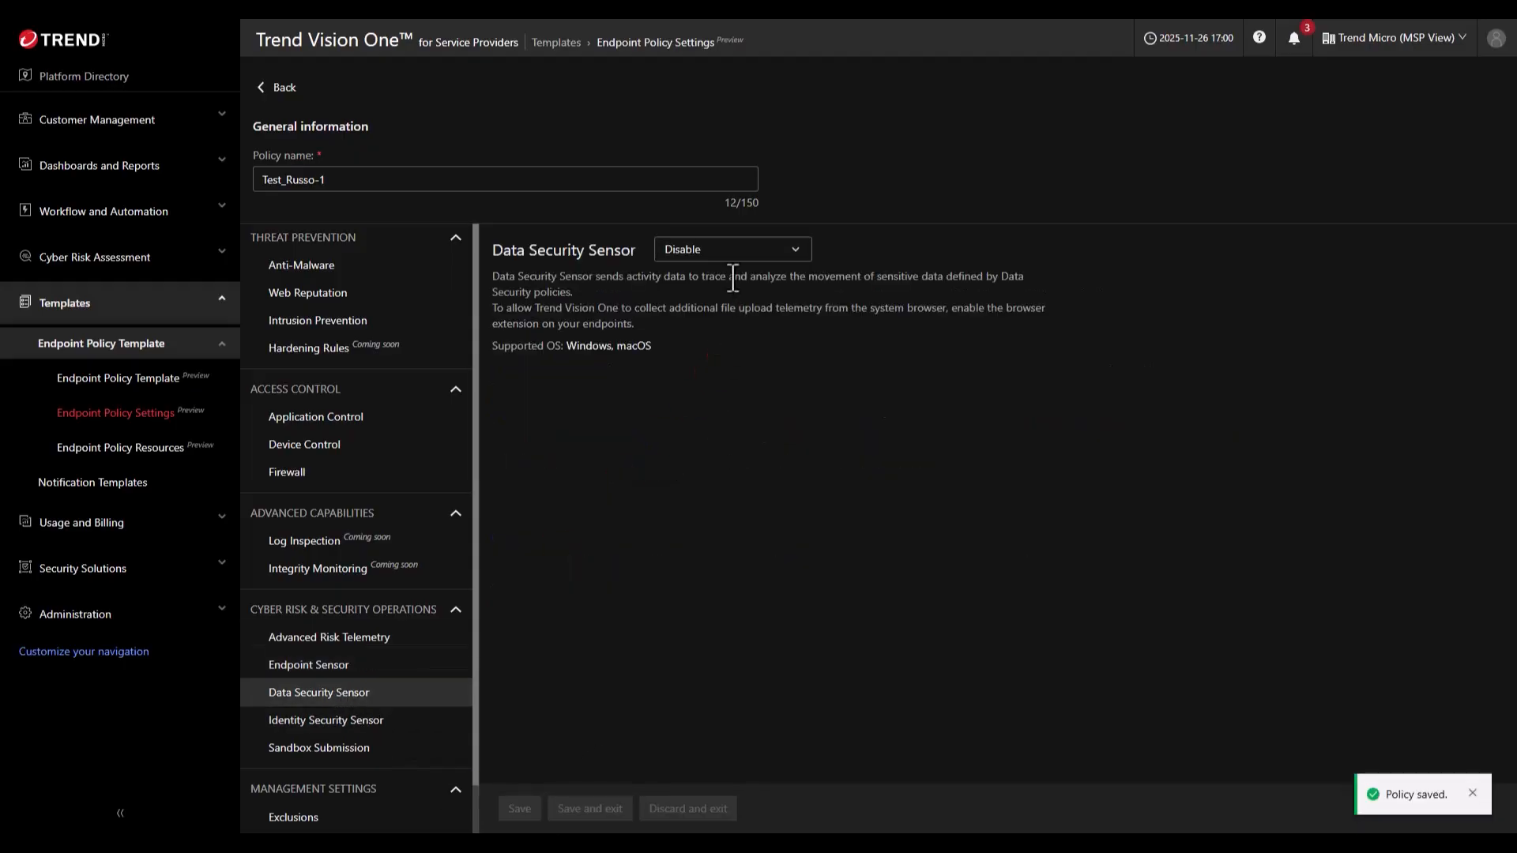
{"action": "left_click", "coordinate": [724, 251]}
{"action": "left_click", "coordinate": [711, 283]}
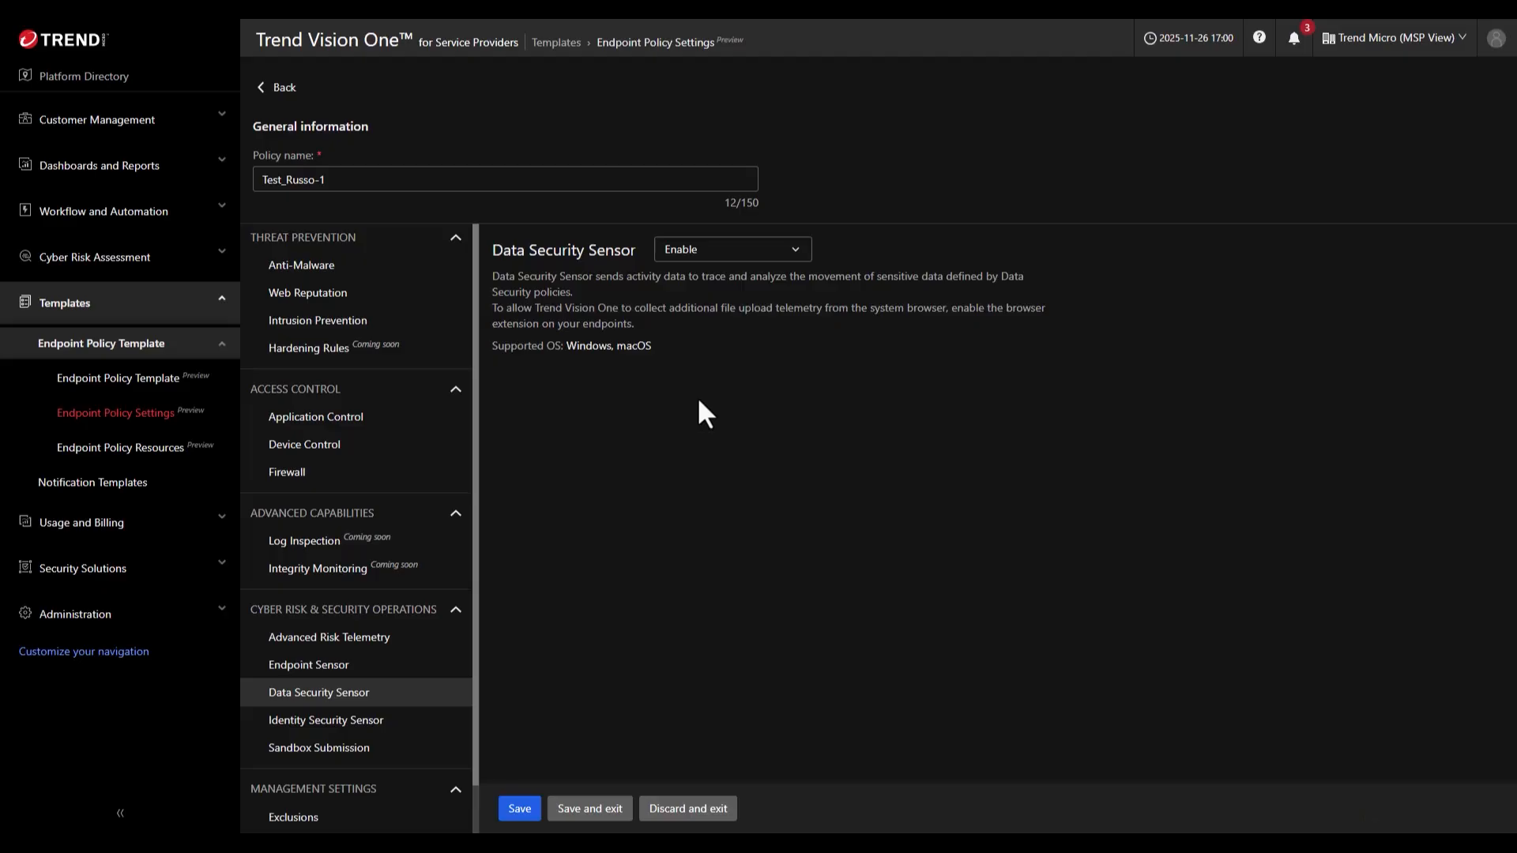
{"action": "left_click", "coordinate": [520, 809]}
Enable the Identity Security Sensor and Sandbox Submission in the policy.
{"action": "left_click", "coordinate": [320, 721]}
{"action": "left_click", "coordinate": [715, 250]}
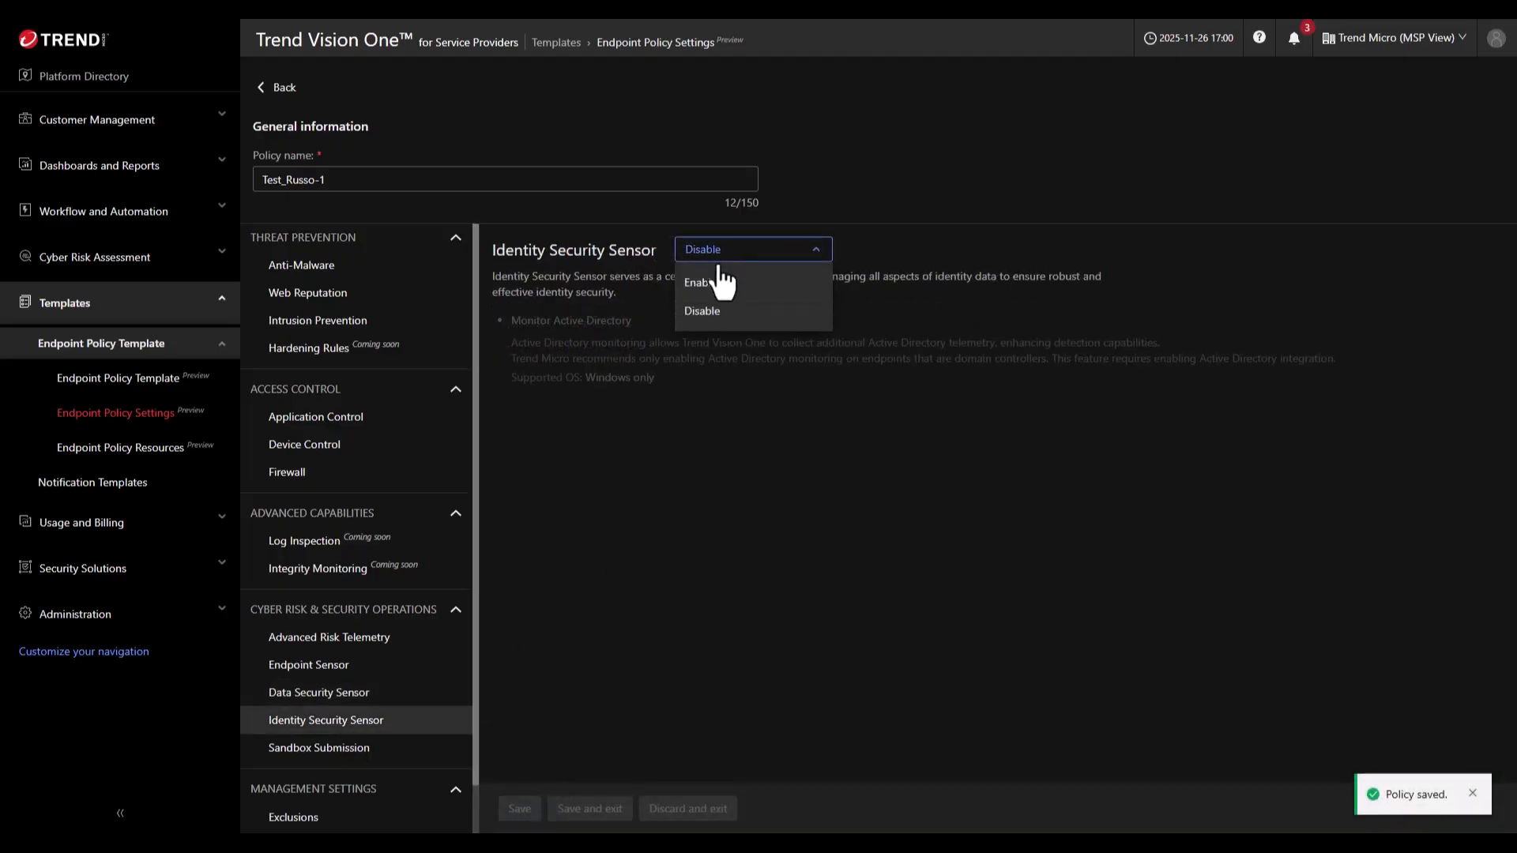
{"action": "left_click", "coordinate": [715, 284]}
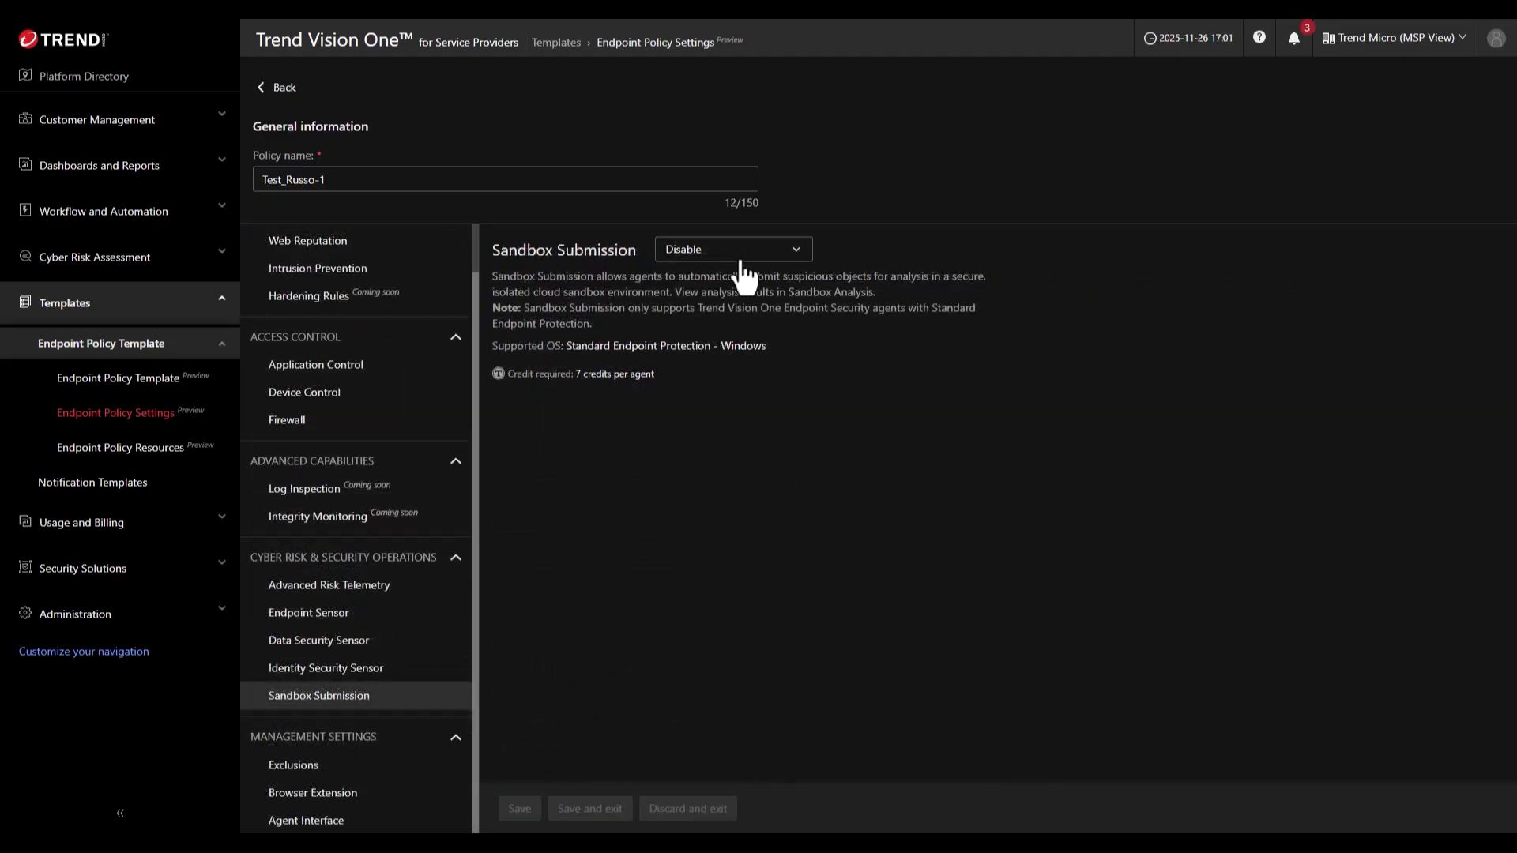
{"action": "left_click", "coordinate": [735, 259]}
{"action": "left_click", "coordinate": [723, 284]}
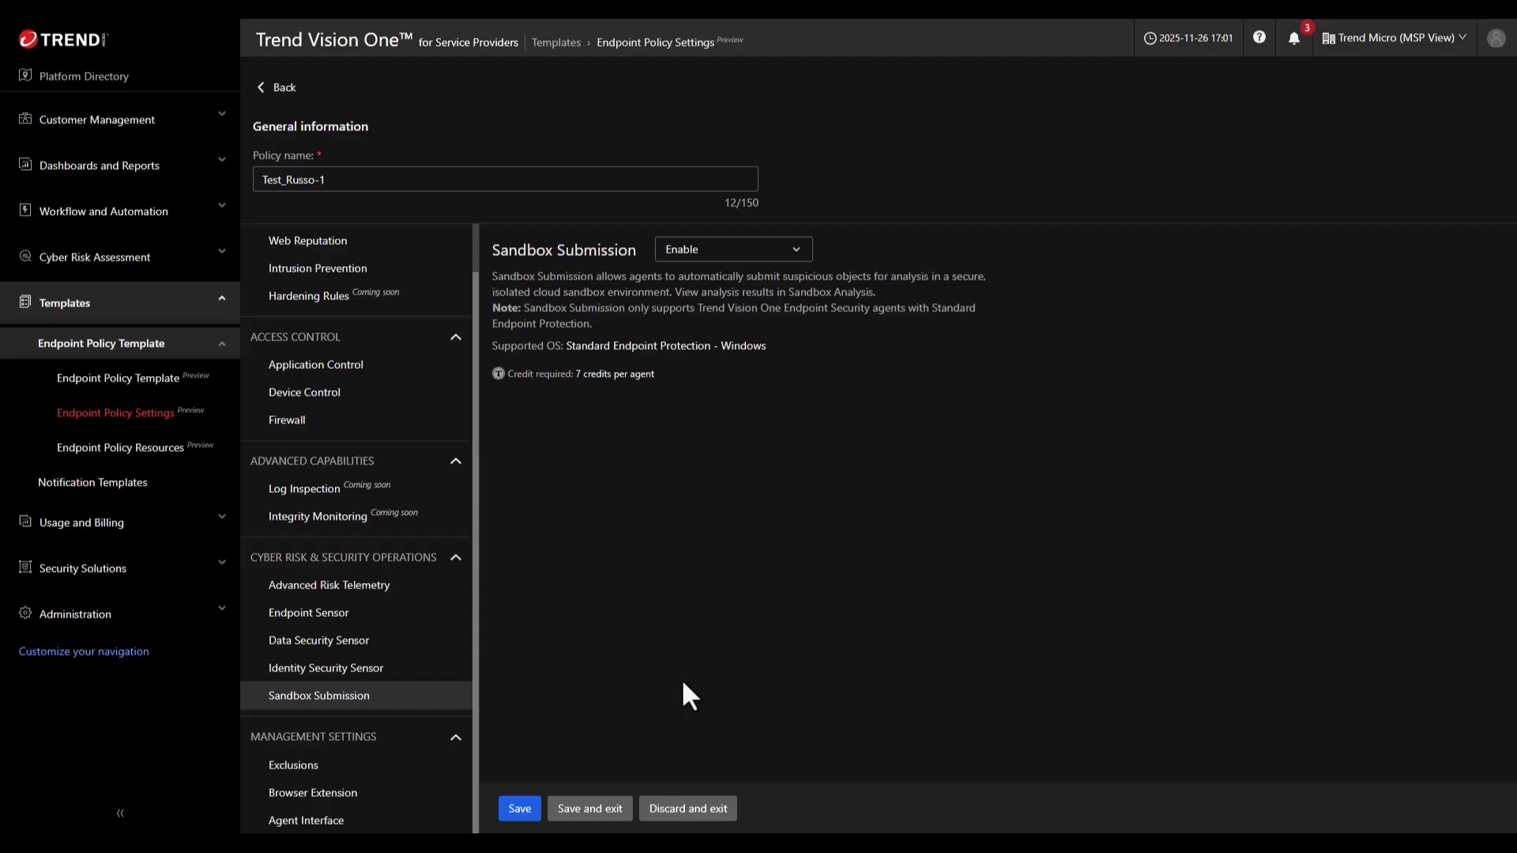
Add rule ID 2685 to the policy's rule exceptions and open the Agent Interface settings.
{"action": "left_click", "coordinate": [343, 765]}
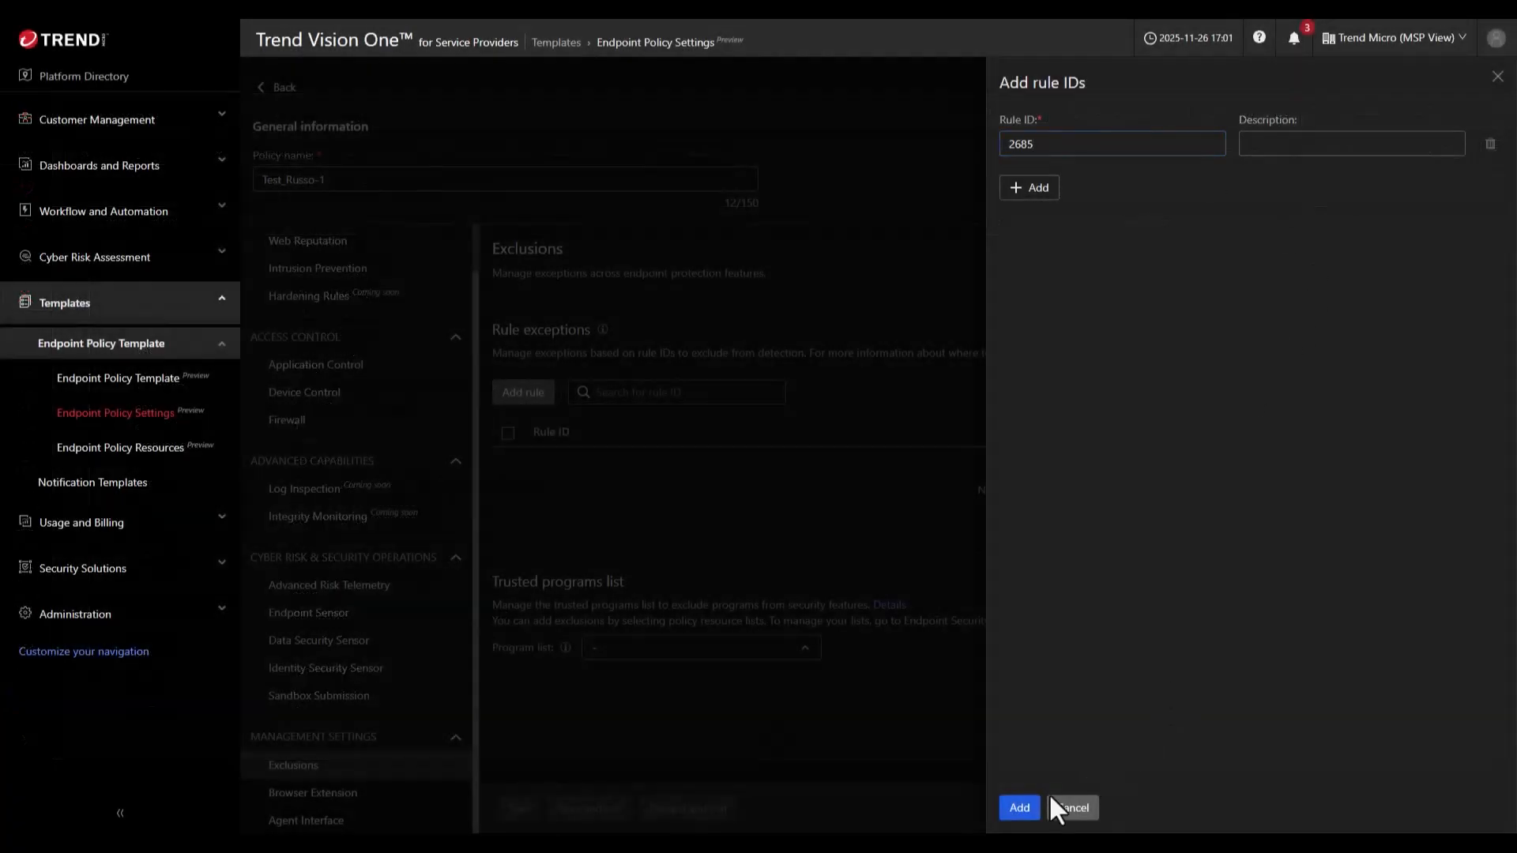
{"action": "left_click", "coordinate": [1018, 809]}
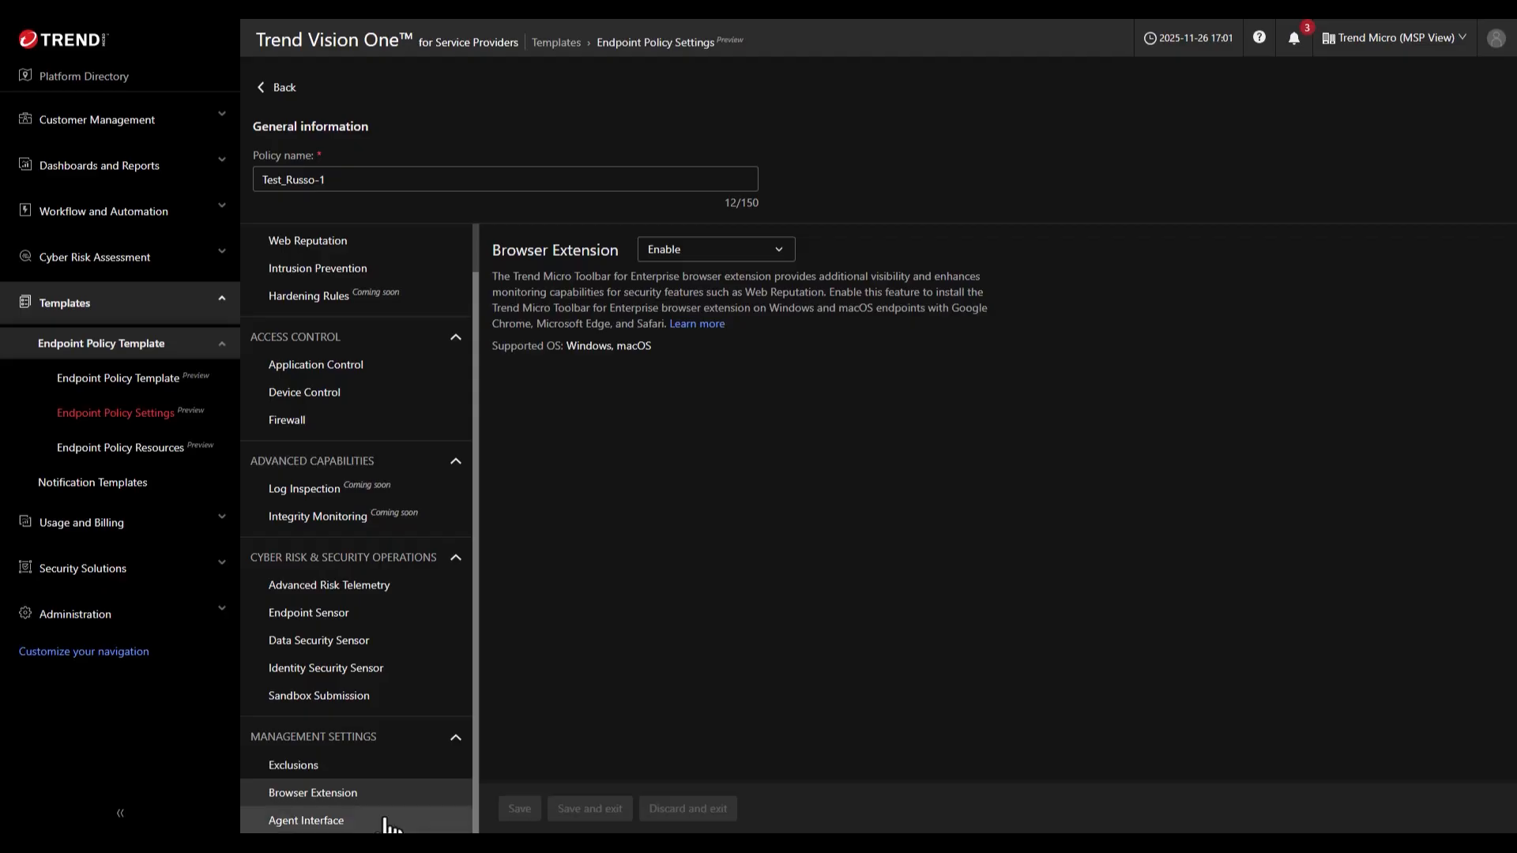
{"action": "left_click", "coordinate": [382, 822]}
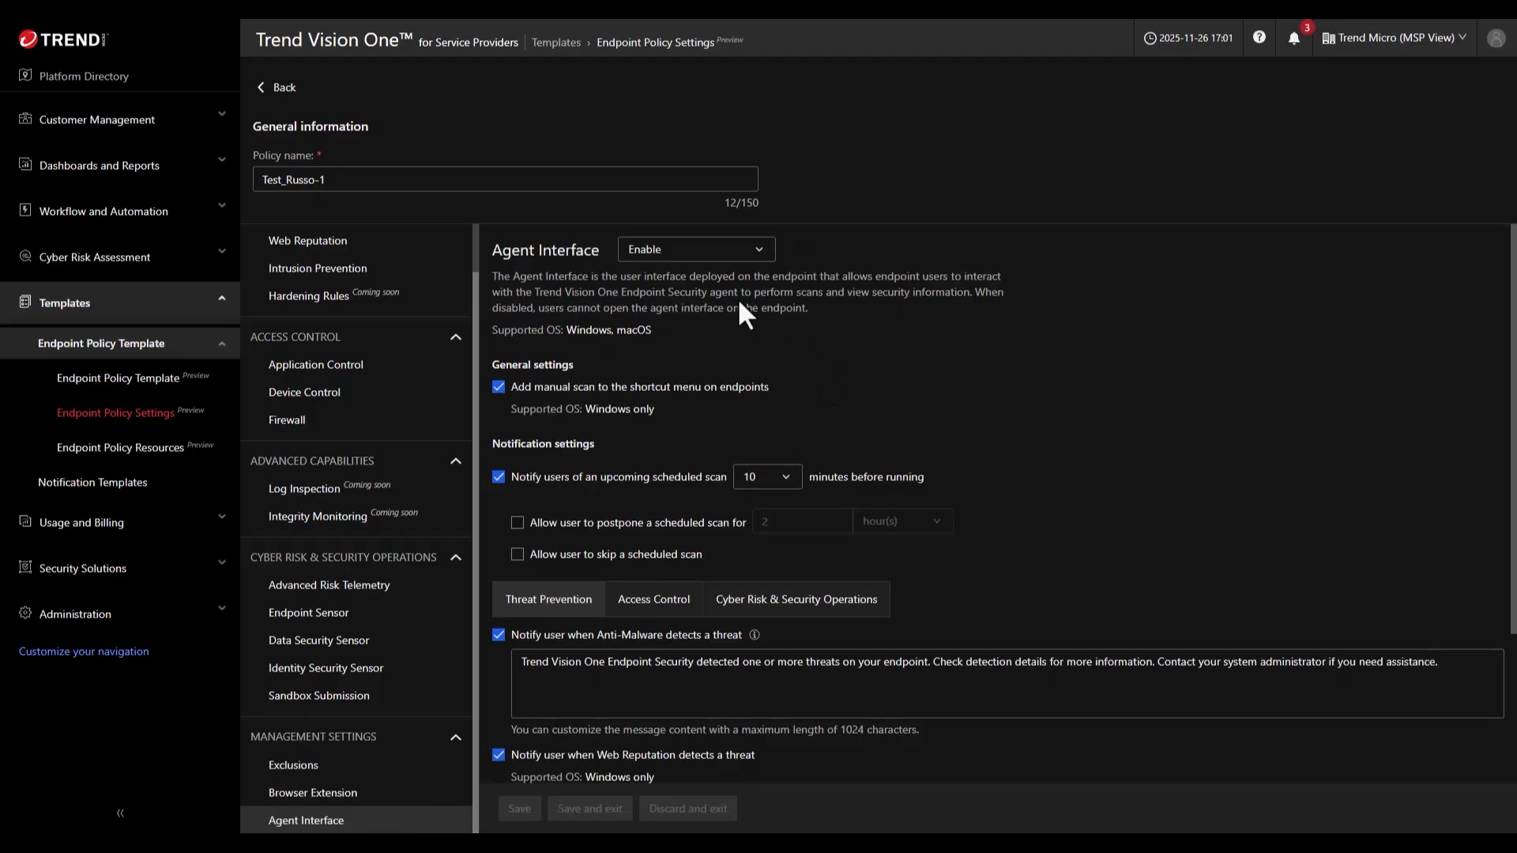
{"action": "left_click", "coordinate": [664, 253]}
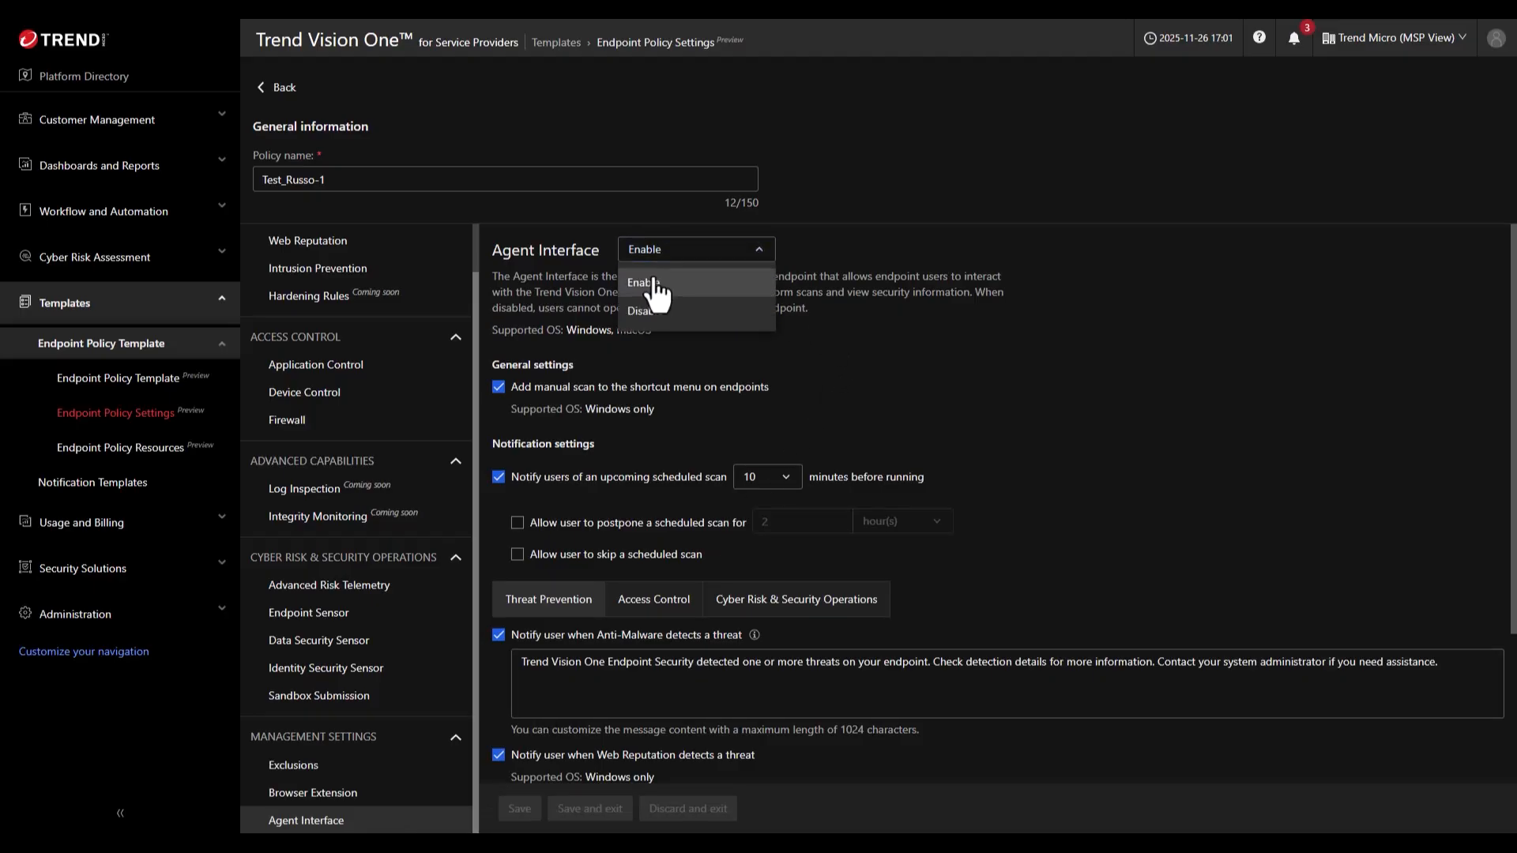
{"action": "left_click", "coordinate": [641, 310]}
{"action": "left_click", "coordinate": [655, 251]}
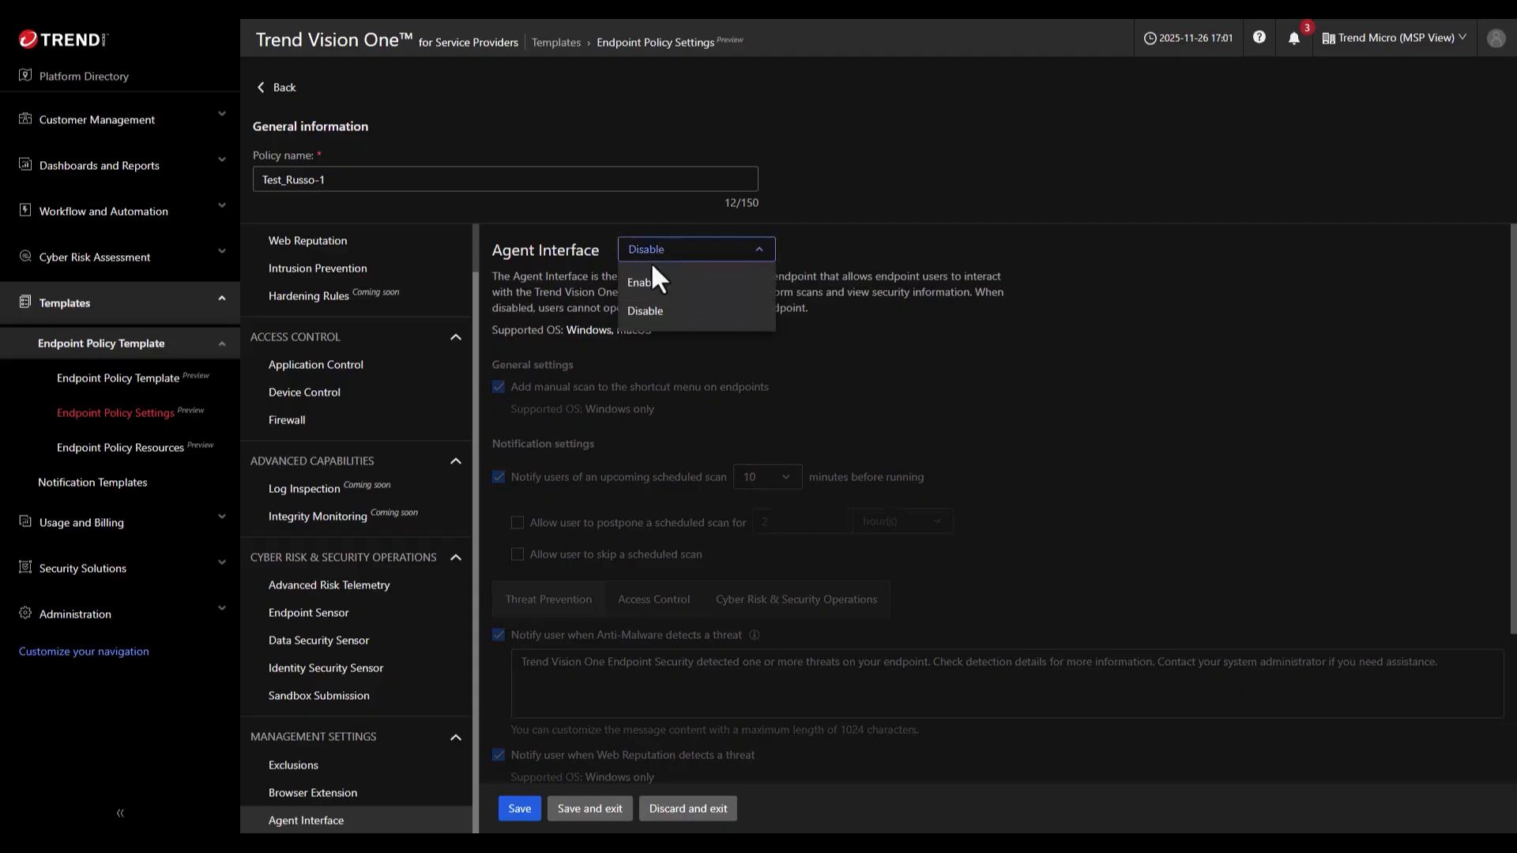
{"action": "left_click", "coordinate": [651, 283]}
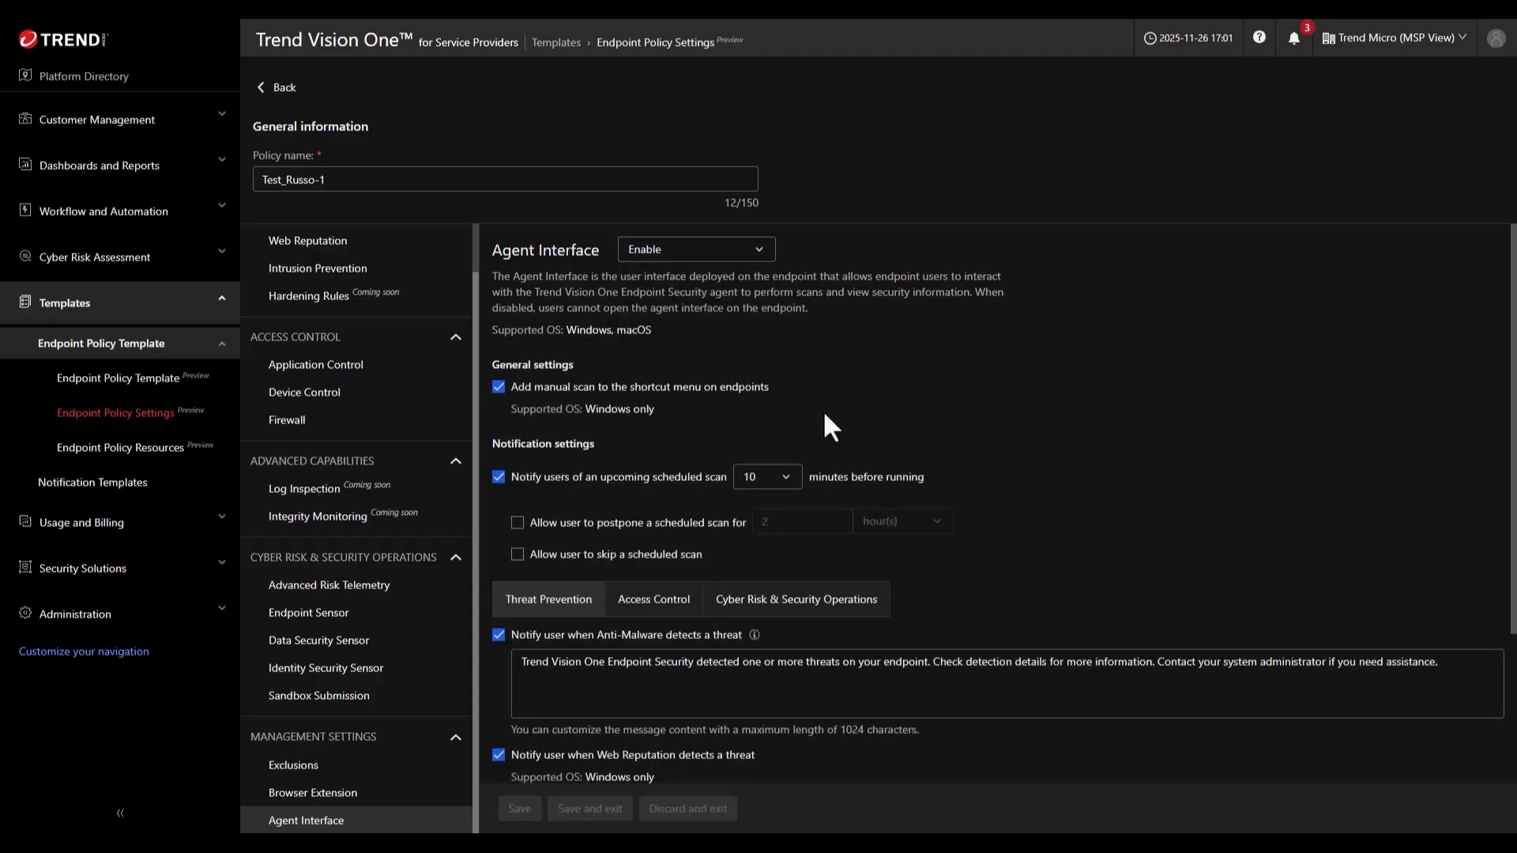
Allow endpoint users to postpone a scheduled scan for 2 hours and to skip a scheduled scan.
{"action": "scroll", "coordinate": [823, 409], "scroll_direction": "down", "scroll_amount": 2}
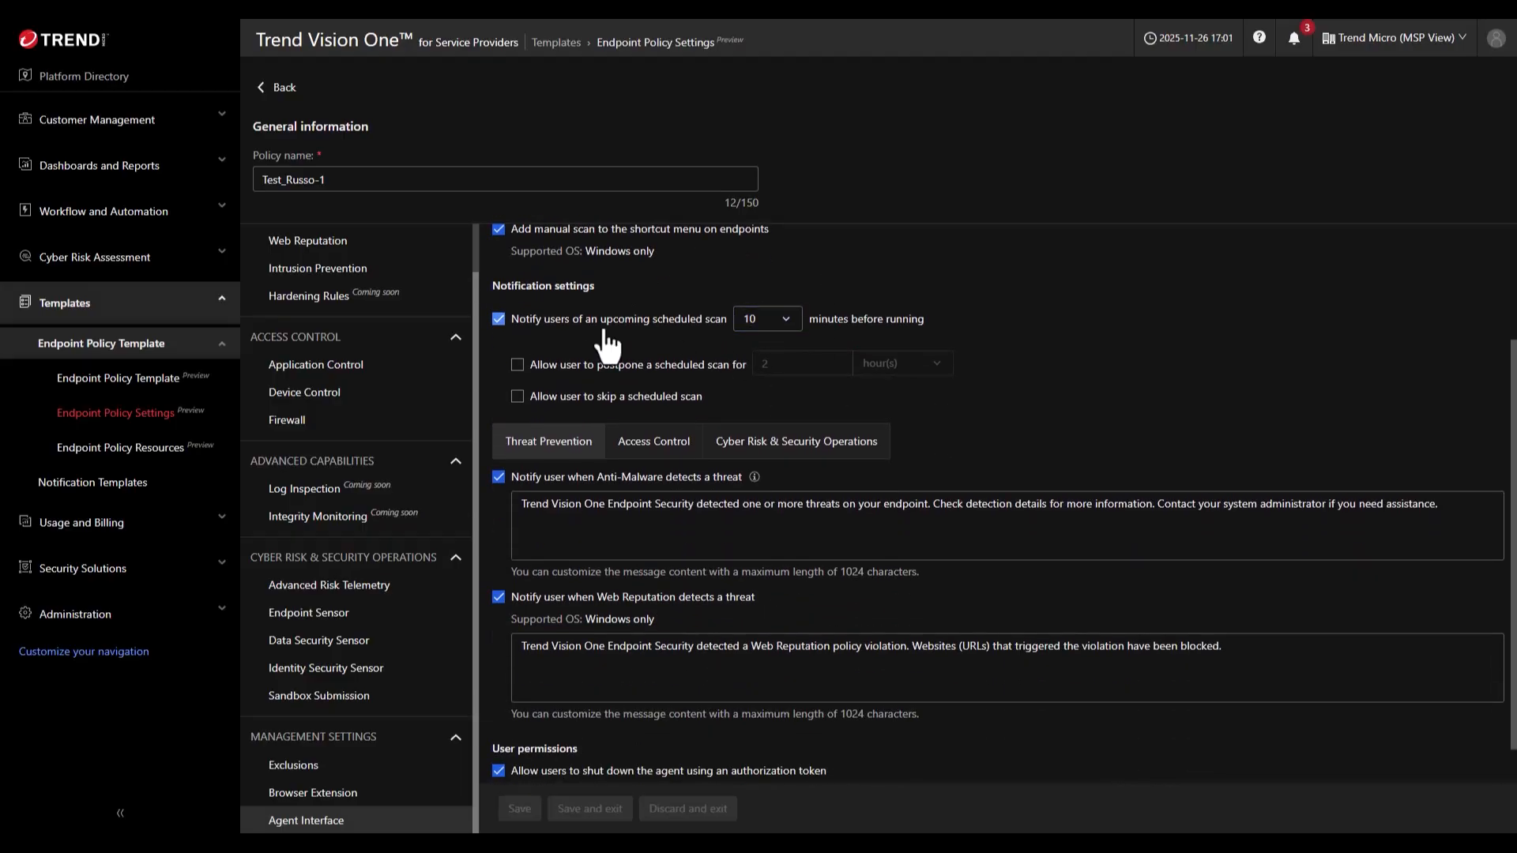
{"action": "left_click", "coordinate": [608, 366]}
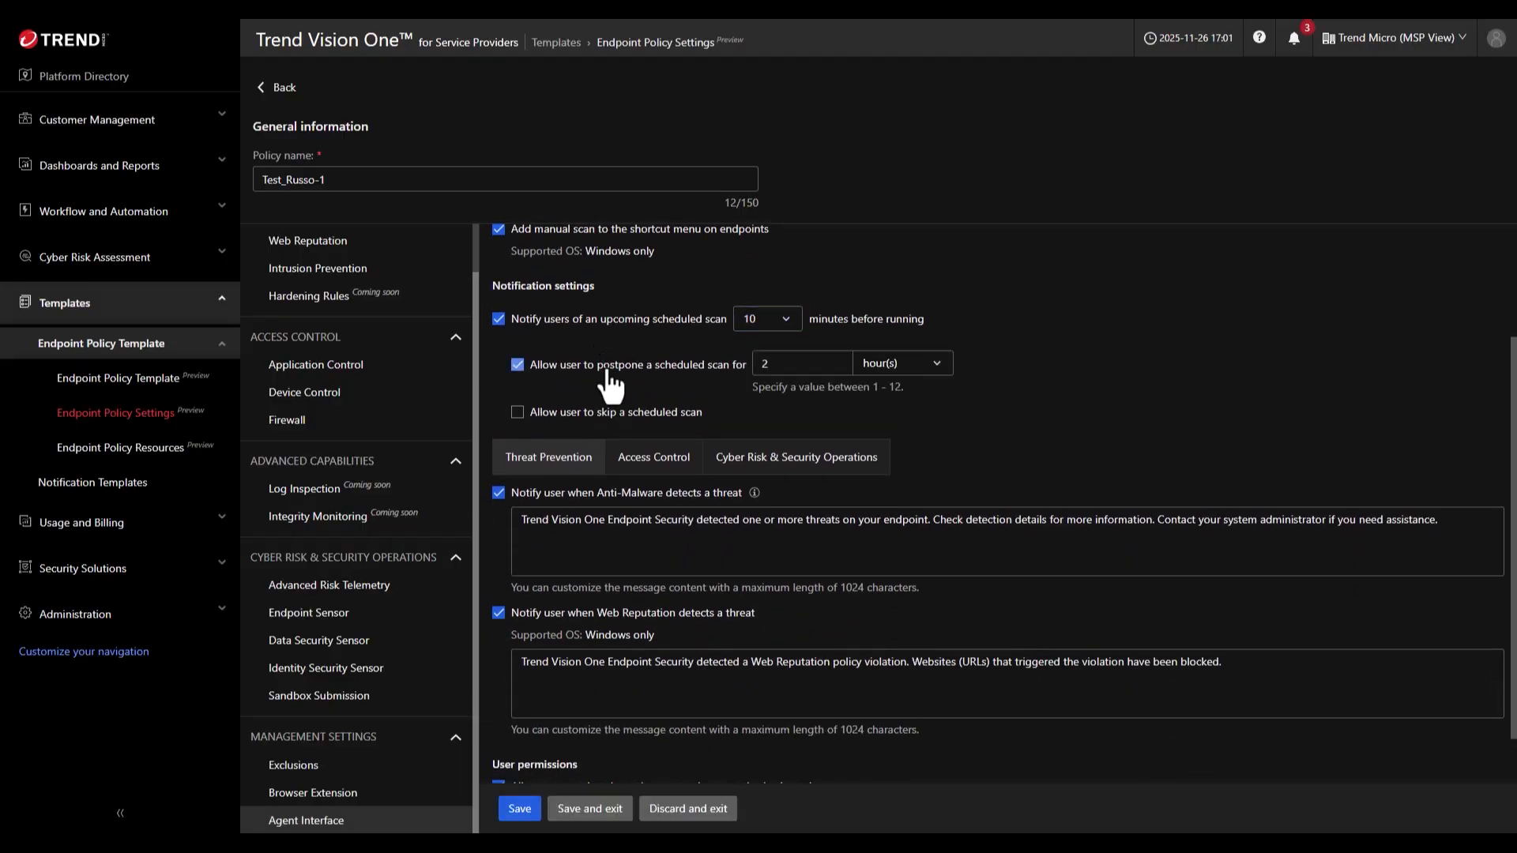
{"action": "left_click", "coordinate": [605, 437]}
Review the Access Control and Cyber Risk & Security Operations user notifications and save the policy.
{"action": "scroll", "coordinate": [648, 521], "scroll_direction": "down", "scroll_amount": 1}
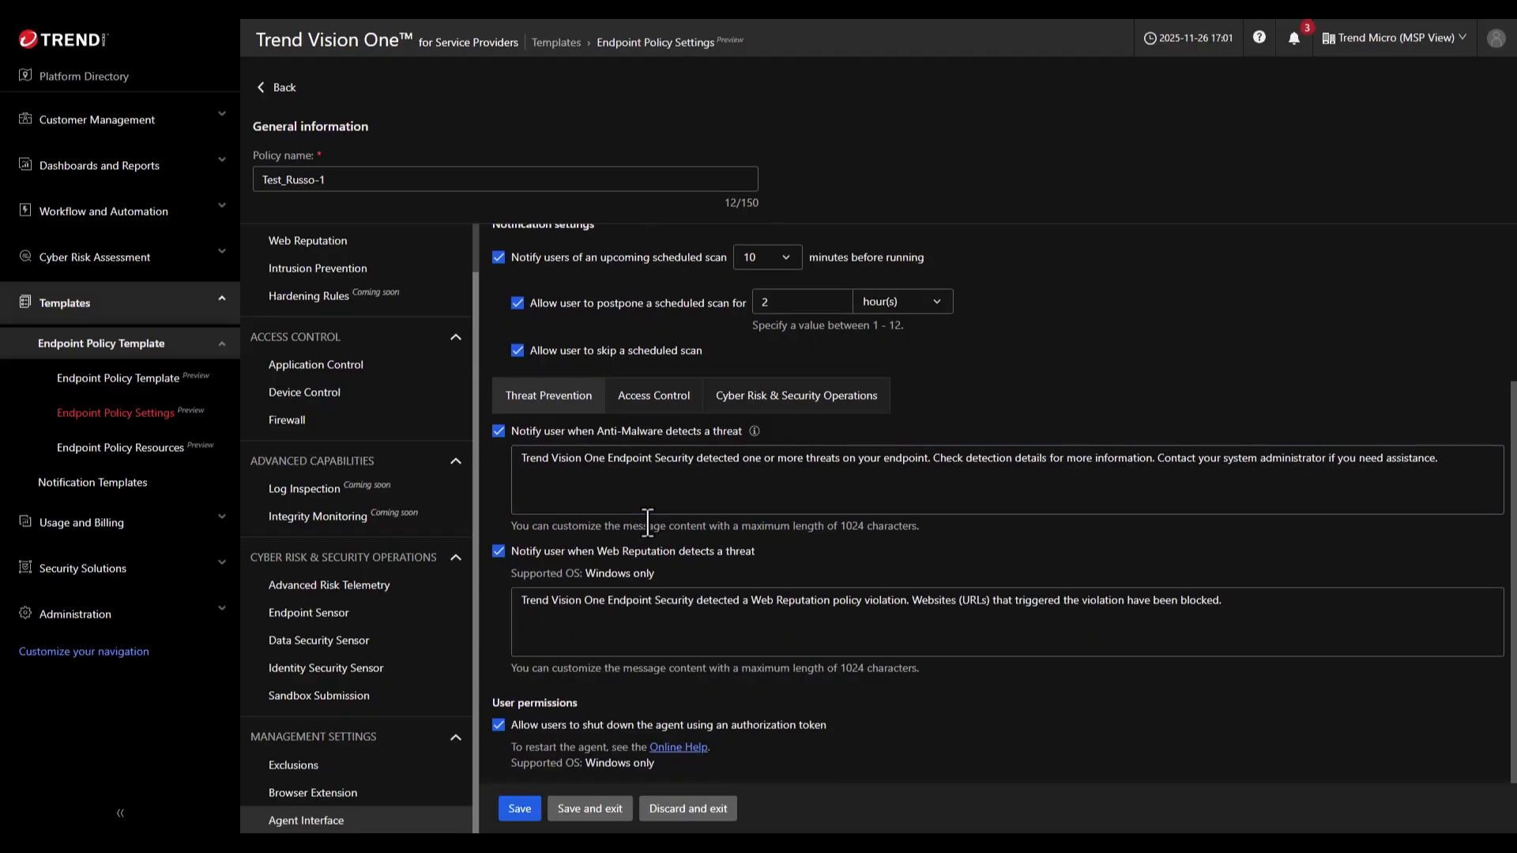
{"action": "left_click", "coordinate": [655, 402]}
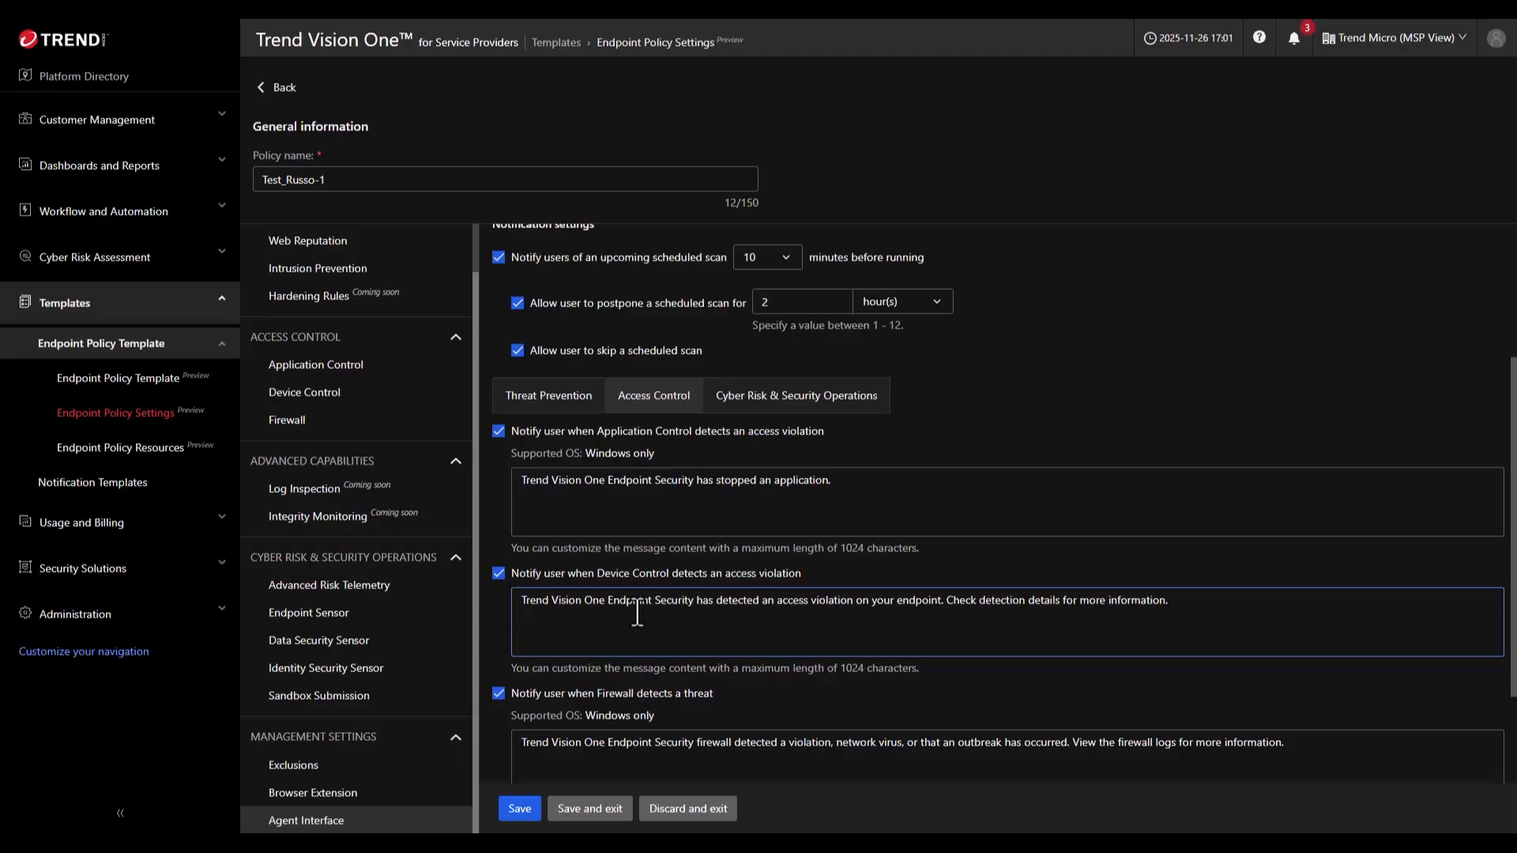
{"action": "scroll", "coordinate": [656, 711], "scroll_direction": "down", "scroll_amount": 1}
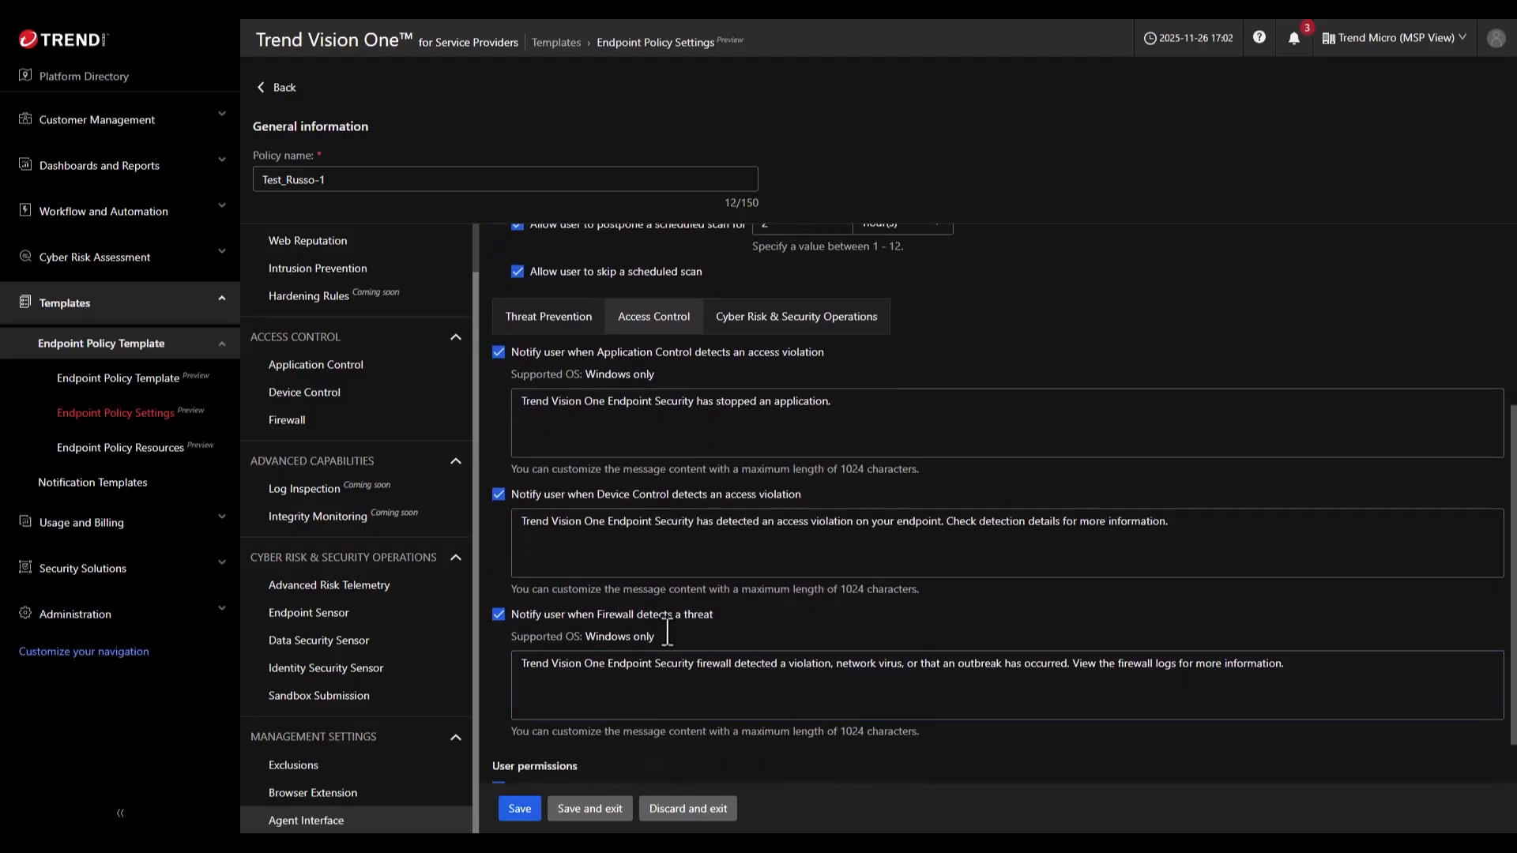
{"action": "left_click", "coordinate": [786, 319]}
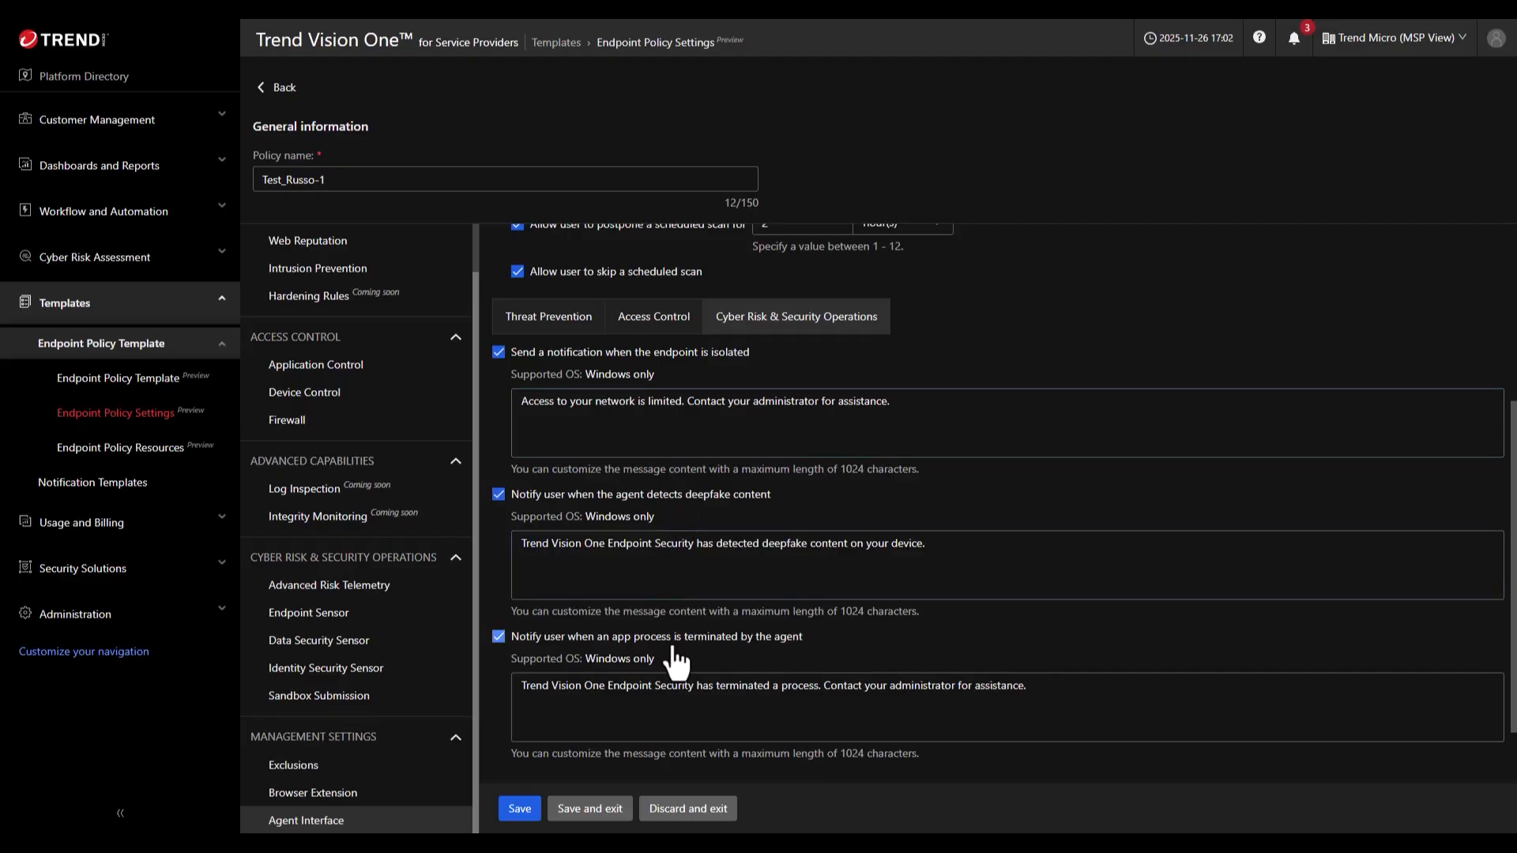
{"action": "left_click", "coordinate": [518, 808]}
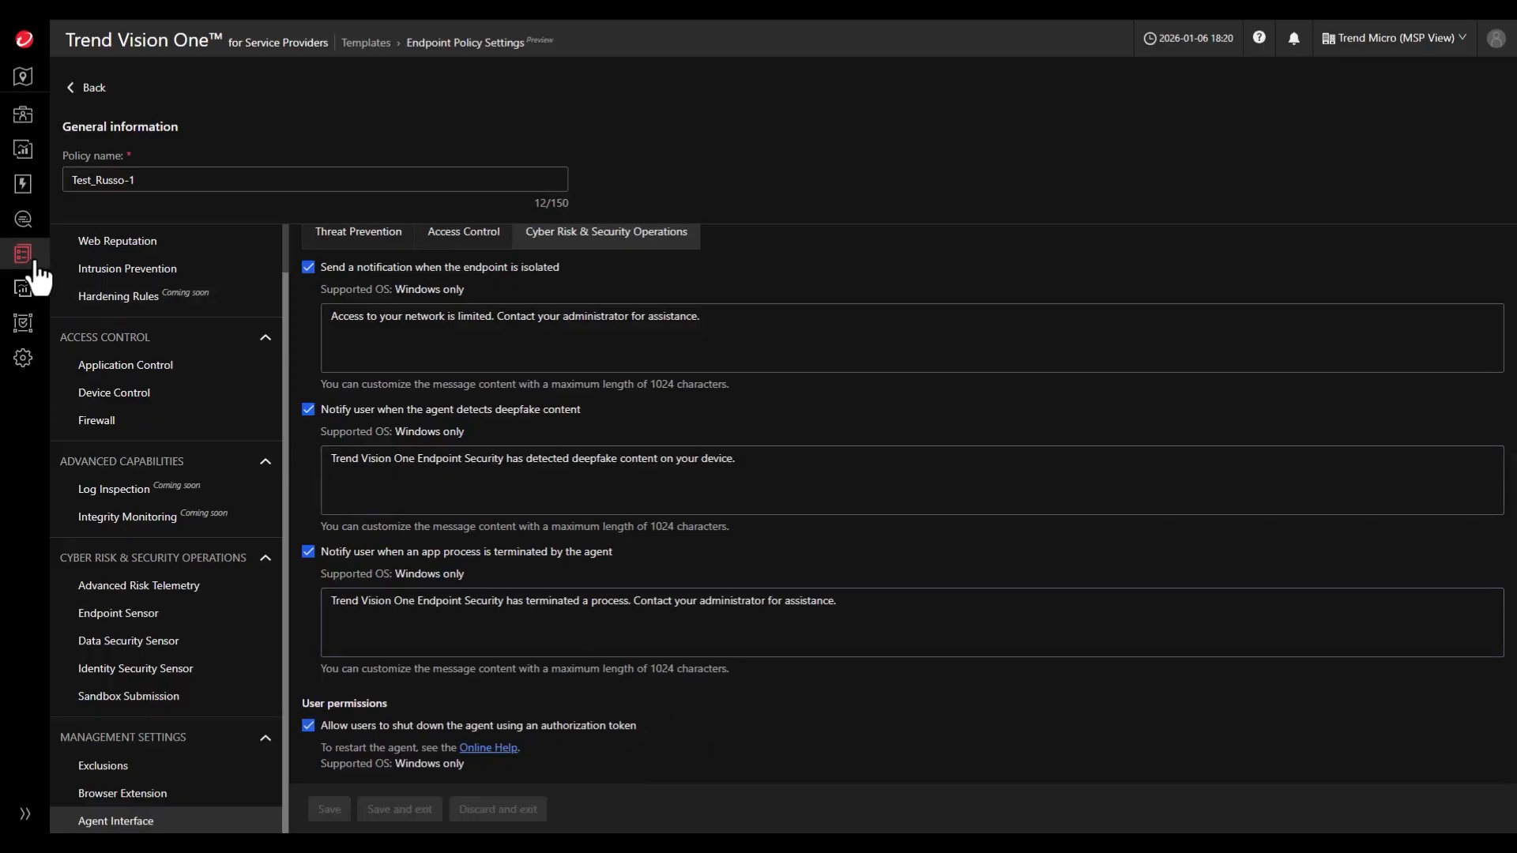
Create an endpoint policy template named EP-Policy_template with Test_Russo-1 as the base priority's Endpoint Security policy.
{"action": "mouse_move", "coordinate": [36, 273]}
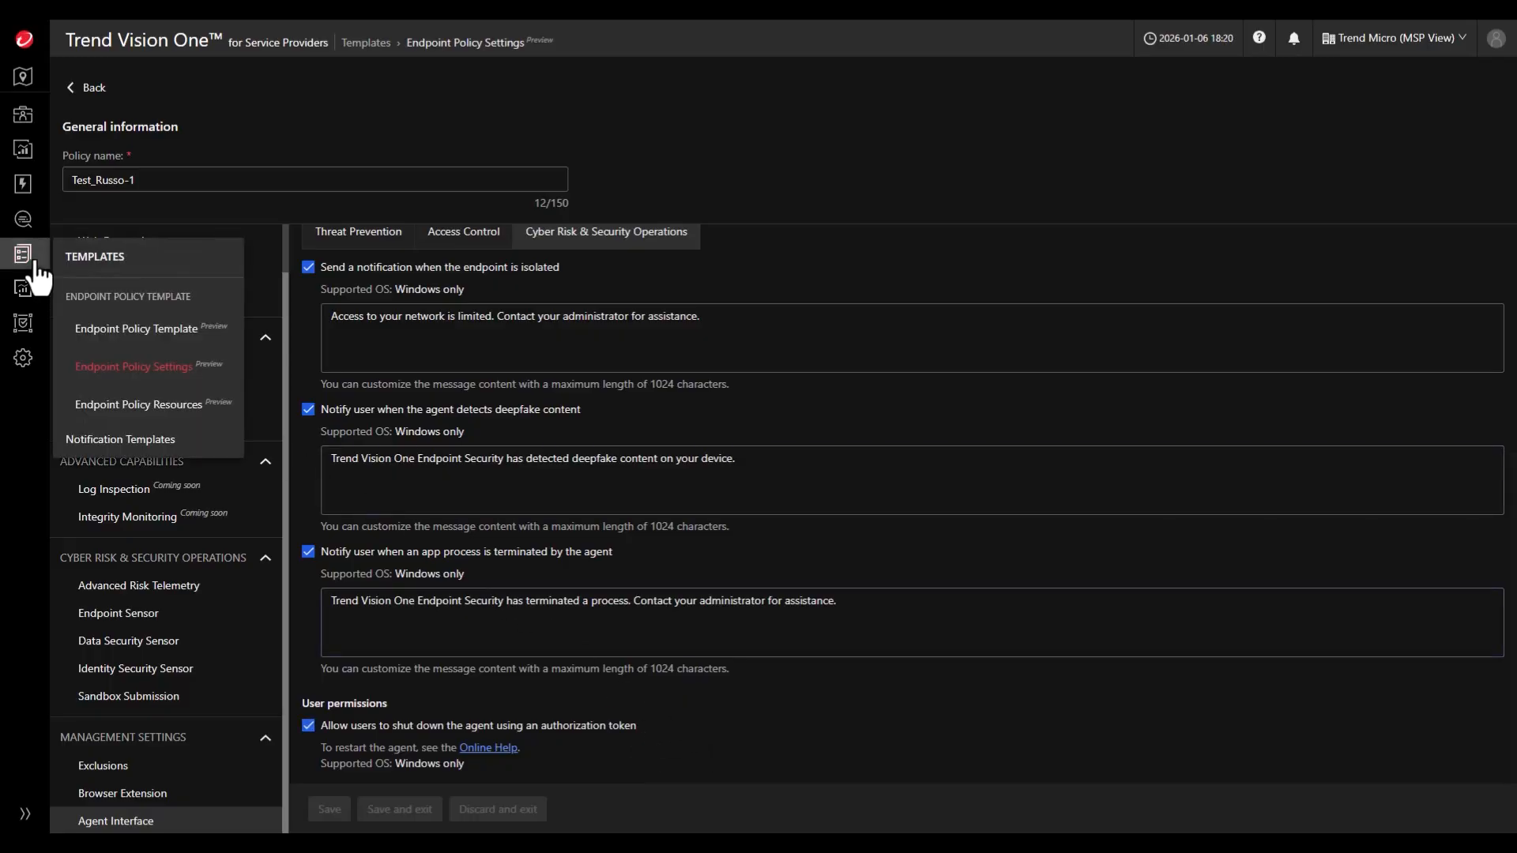
{"action": "left_click", "coordinate": [118, 342]}
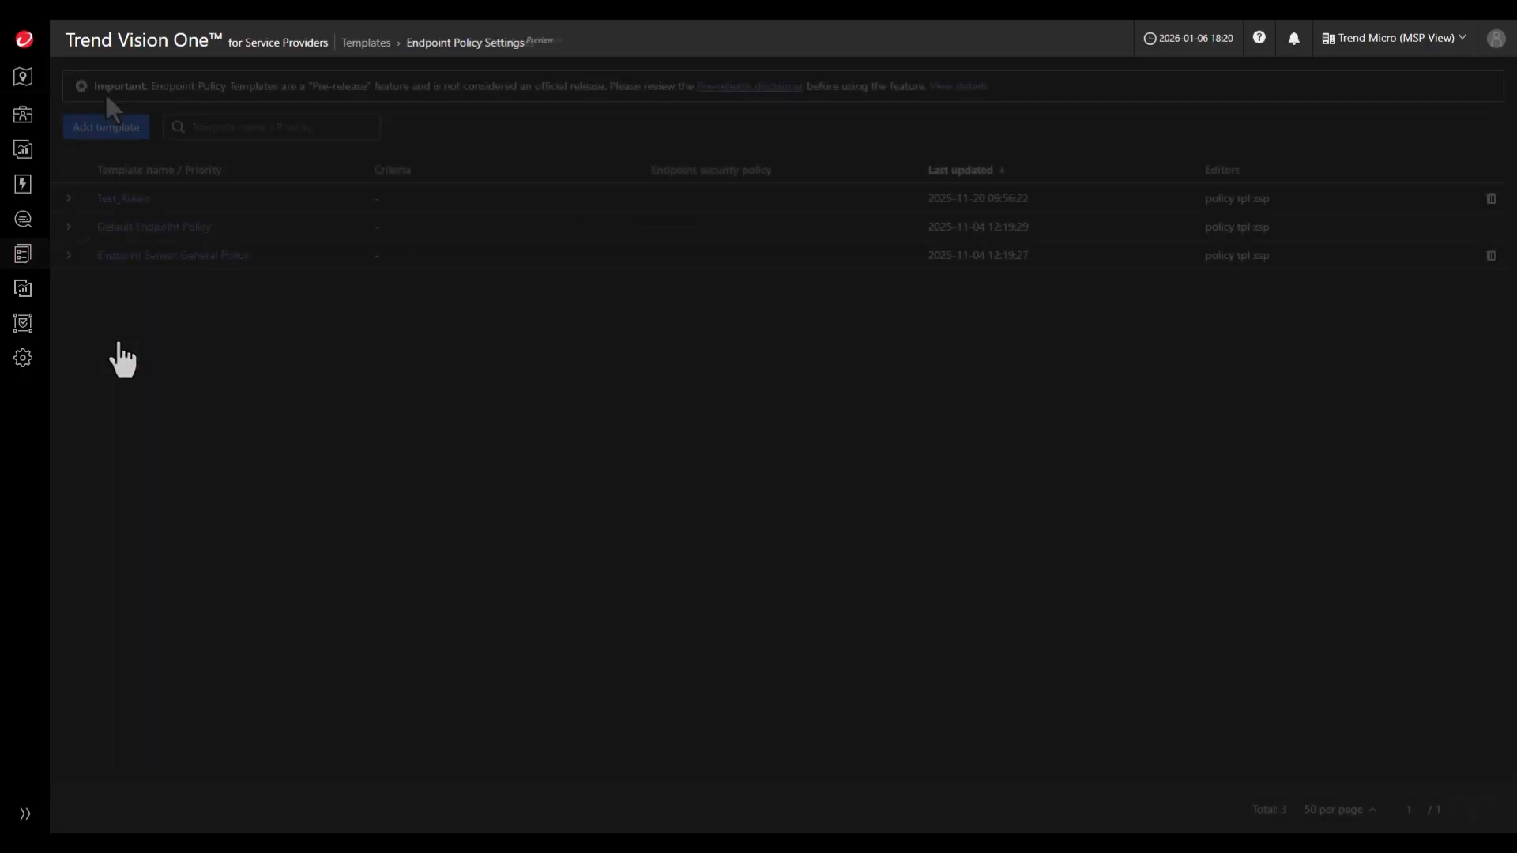
{"action": "left_click", "coordinate": [104, 125]}
{"action": "left_click", "coordinate": [229, 208]}
{"action": "type", "text": "EP-Policy_template"}
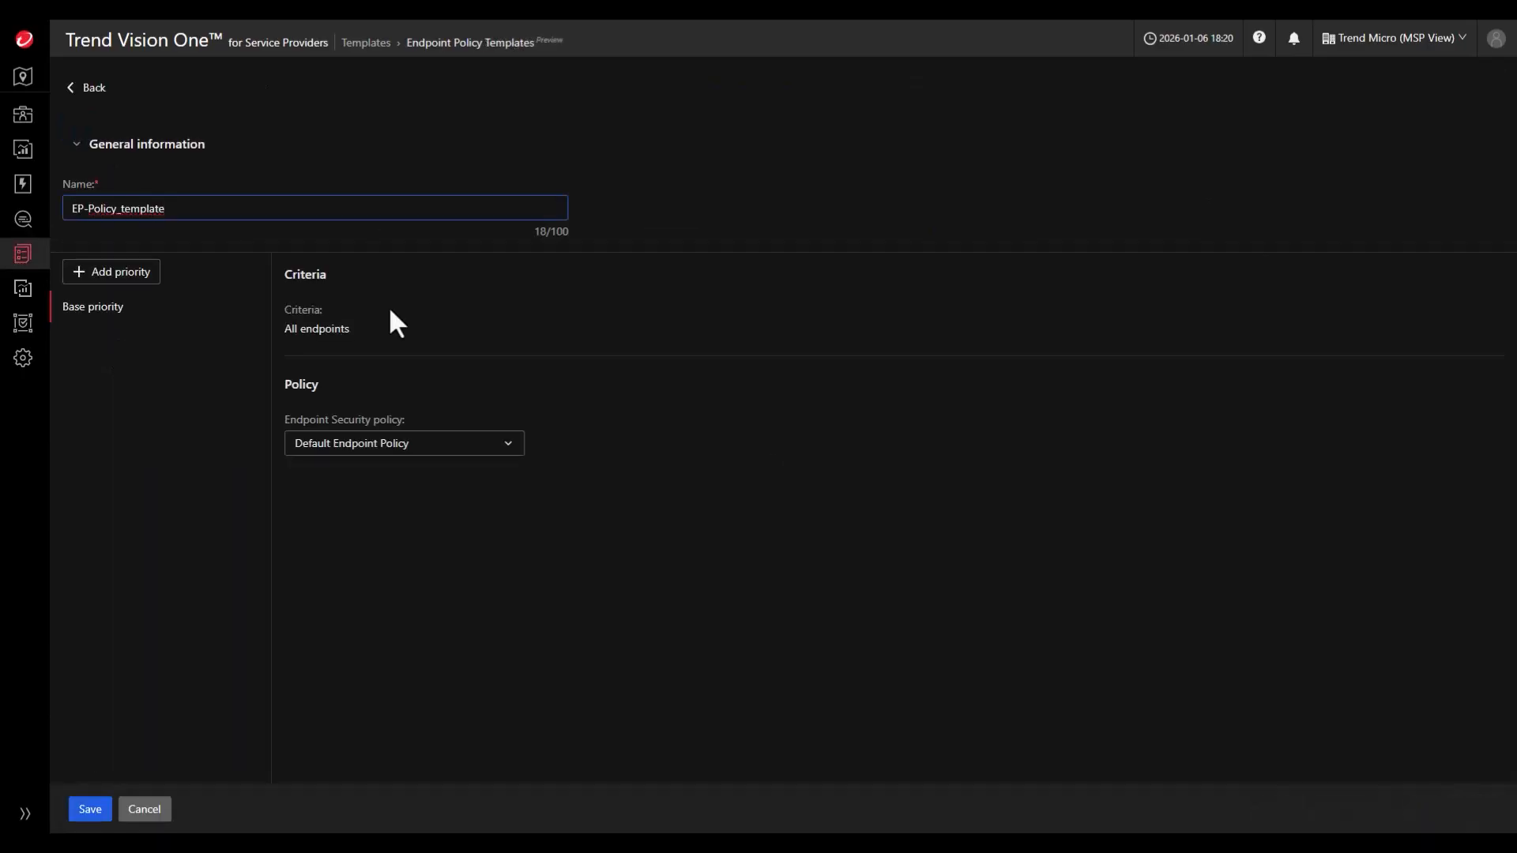
{"action": "left_click", "coordinate": [395, 443]}
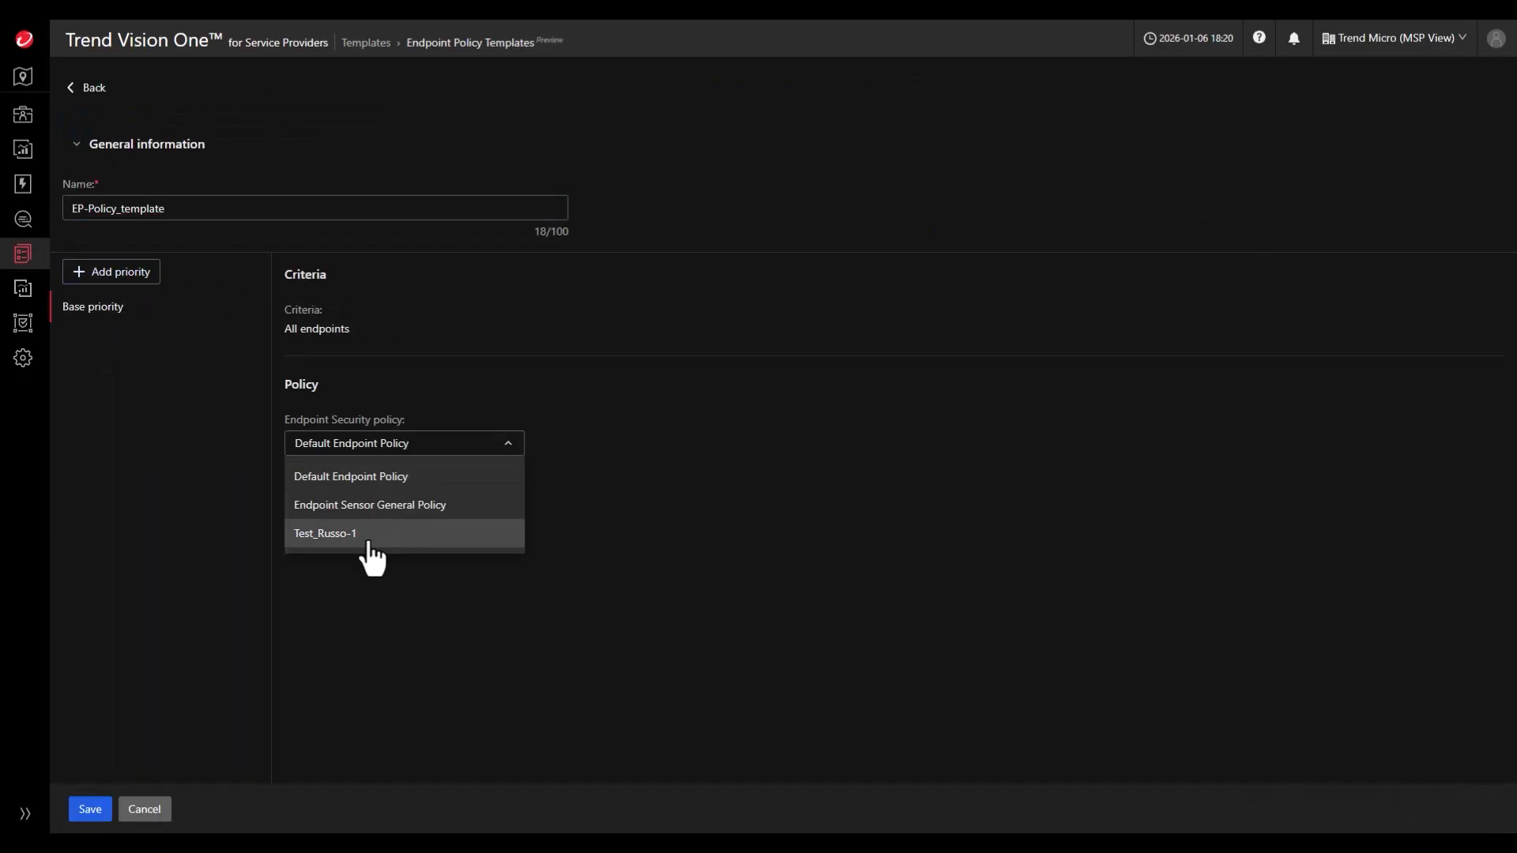
{"action": "left_click", "coordinate": [365, 534]}
Add a priority named EP-priority with Windows 11 as its operating system criterion and save the template.
{"action": "left_click", "coordinate": [117, 274]}
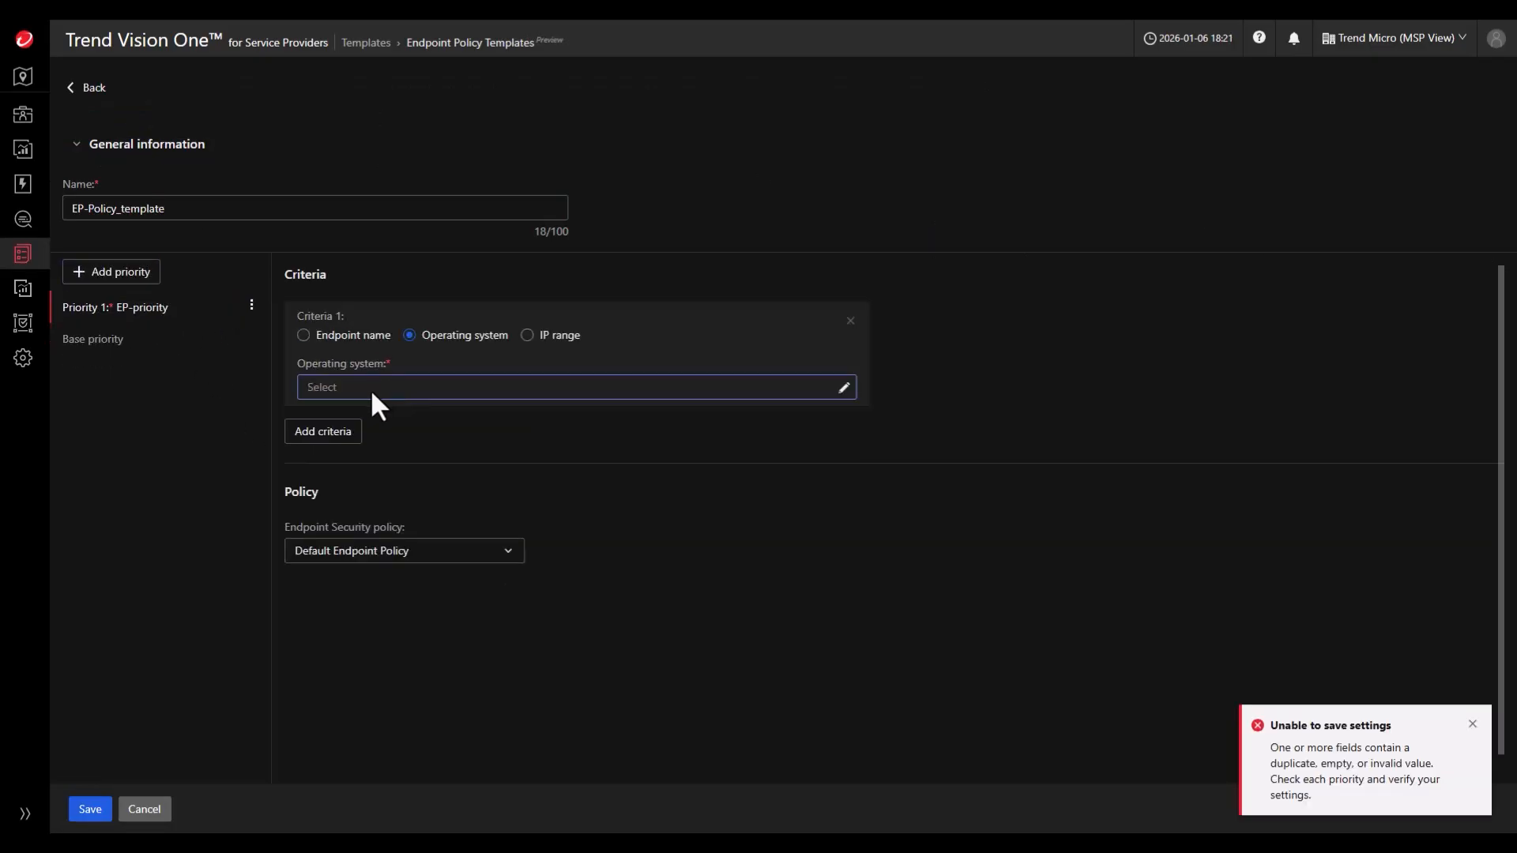
{"action": "left_click", "coordinate": [843, 387]}
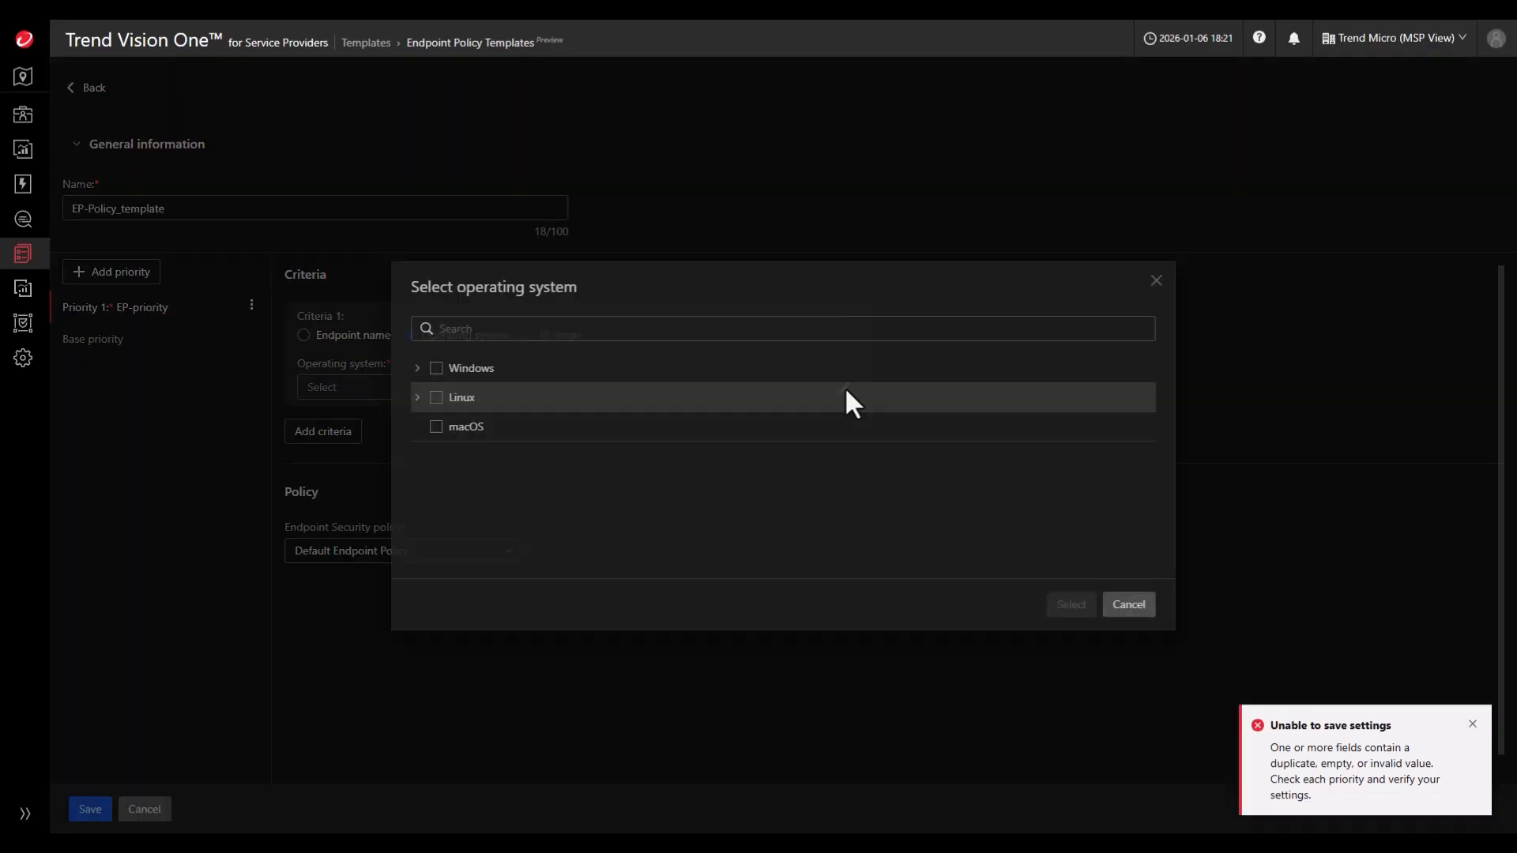
{"action": "left_click", "coordinate": [417, 370]}
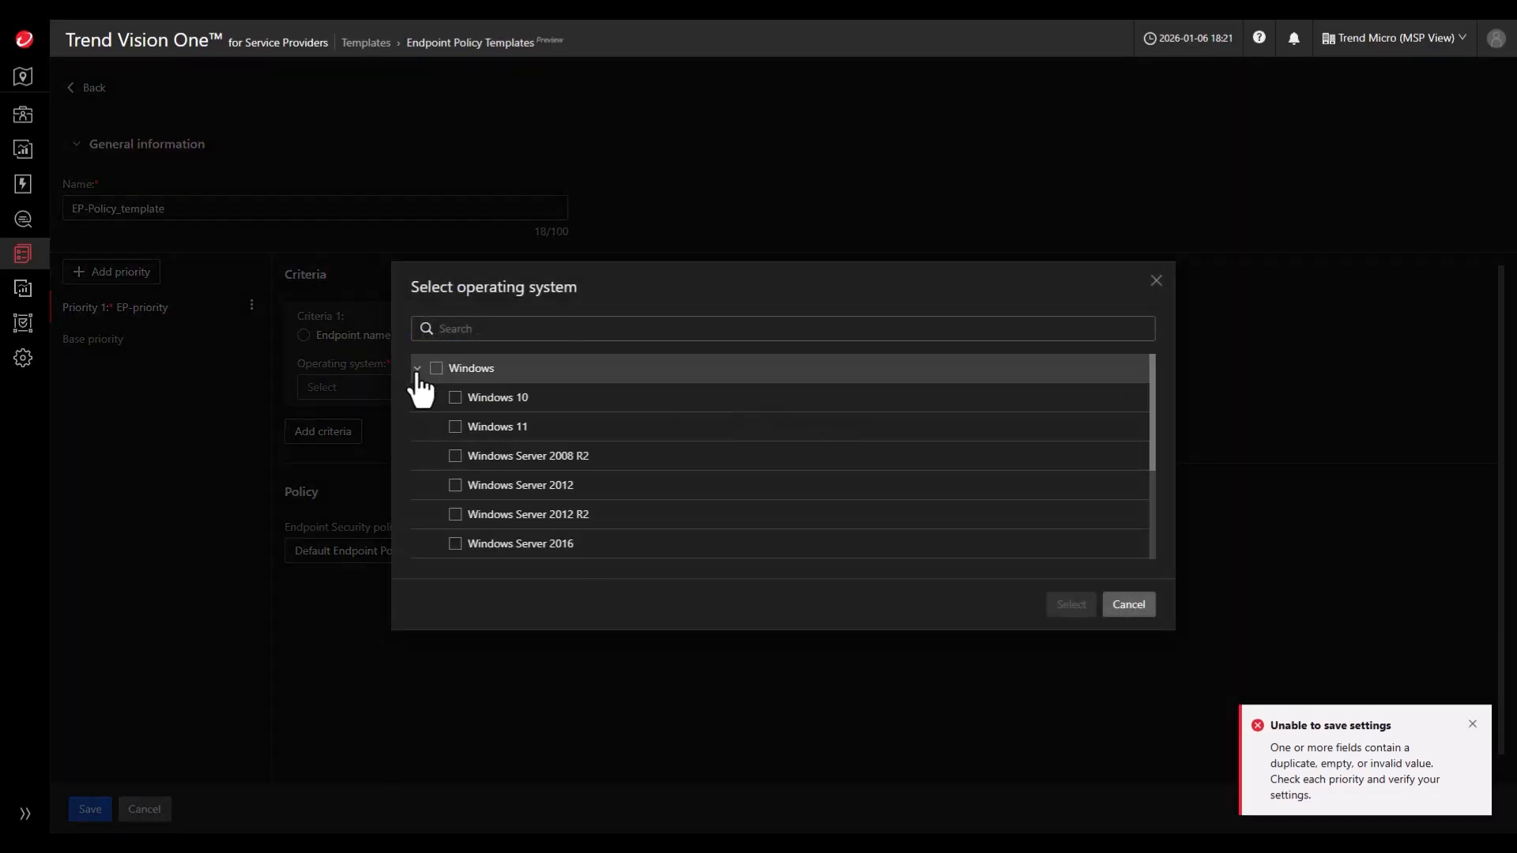
{"action": "left_click", "coordinate": [455, 427]}
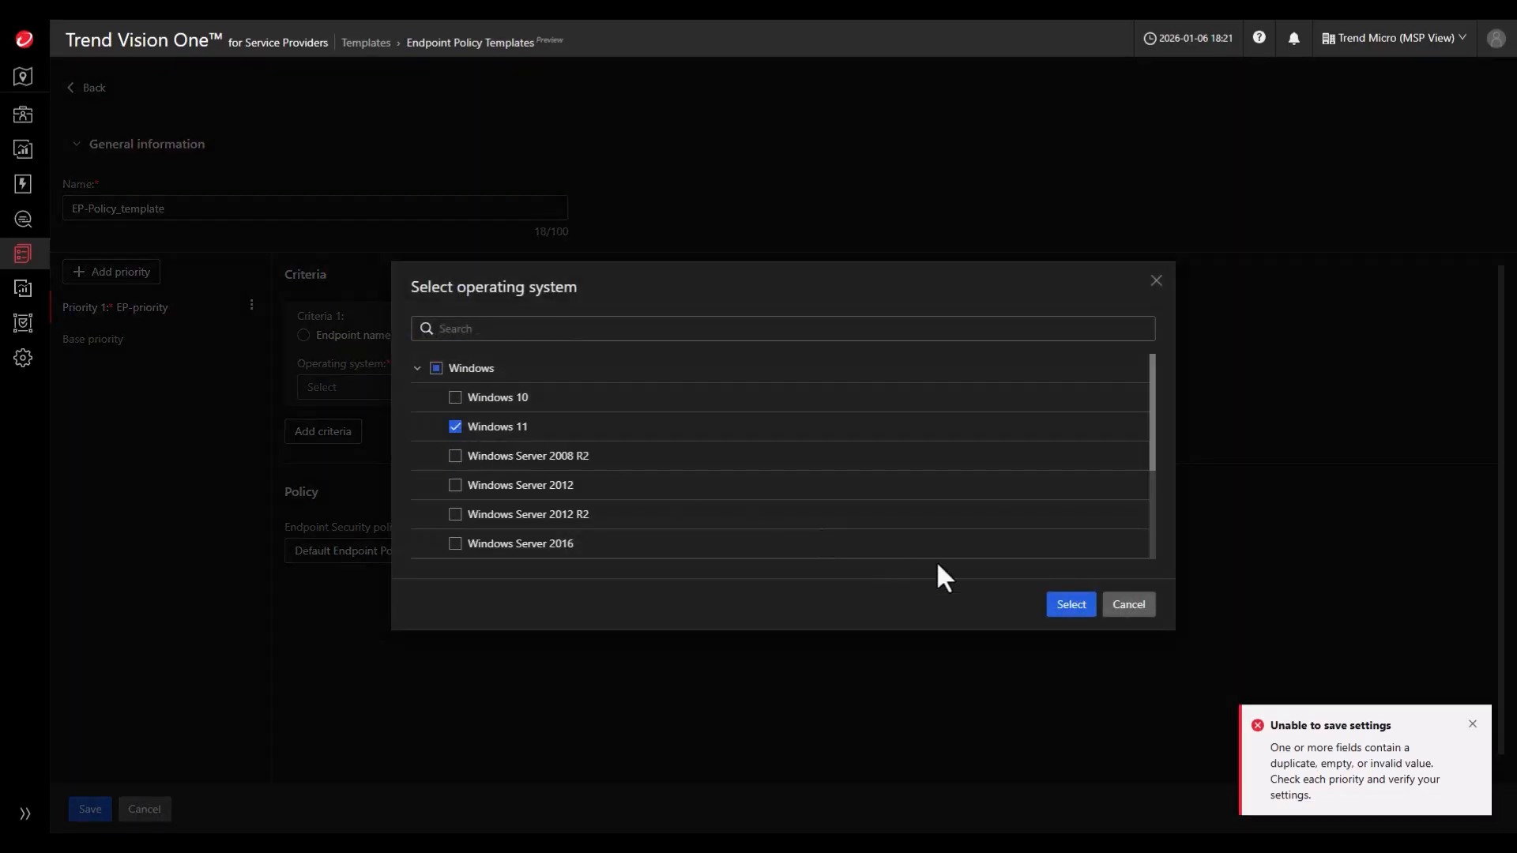
{"action": "left_click", "coordinate": [1072, 607]}
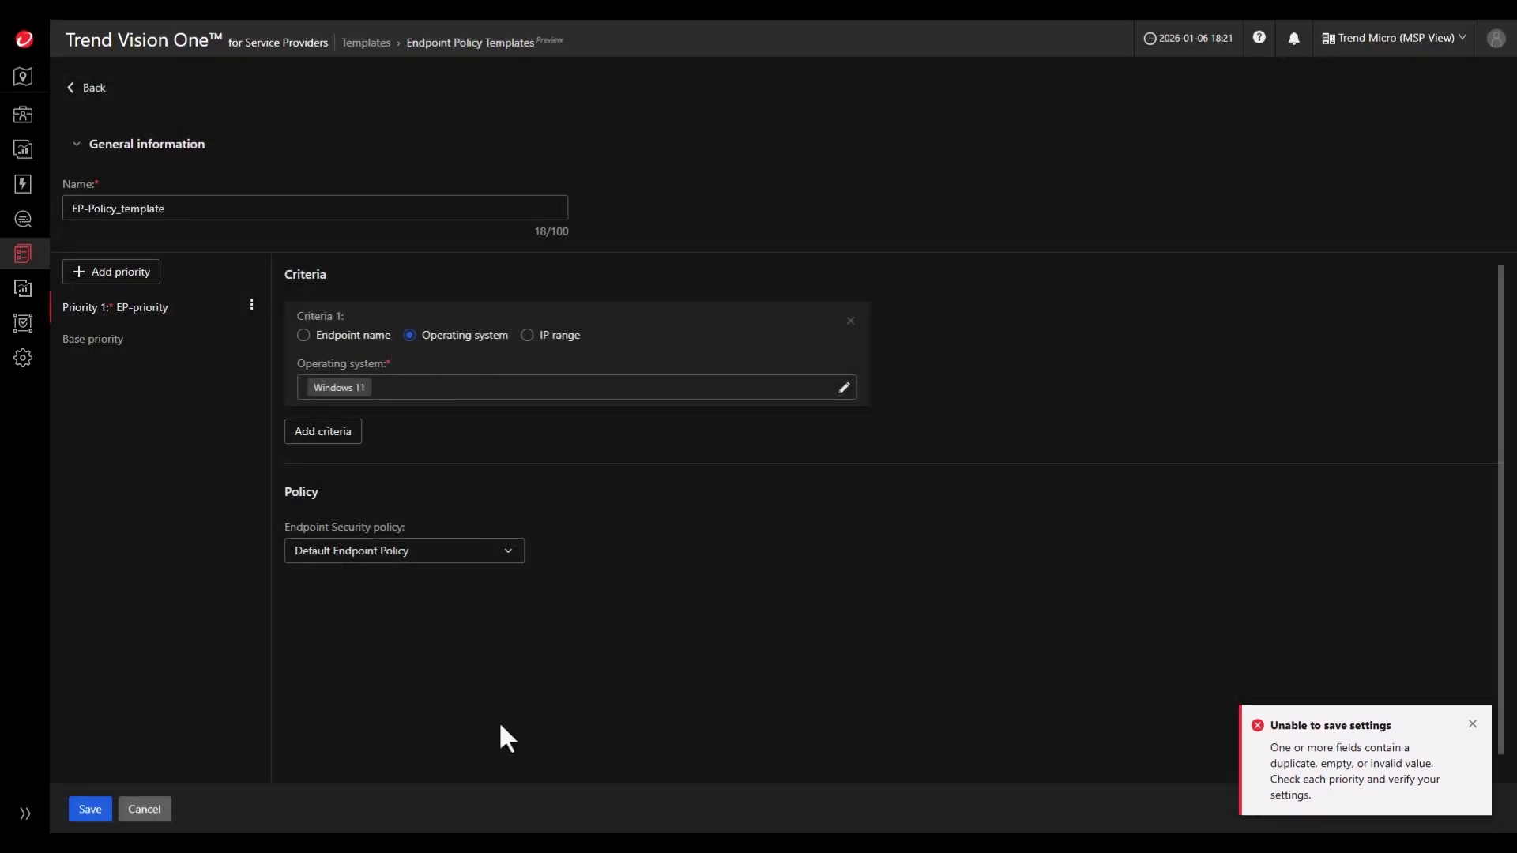
{"action": "left_click", "coordinate": [87, 813]}
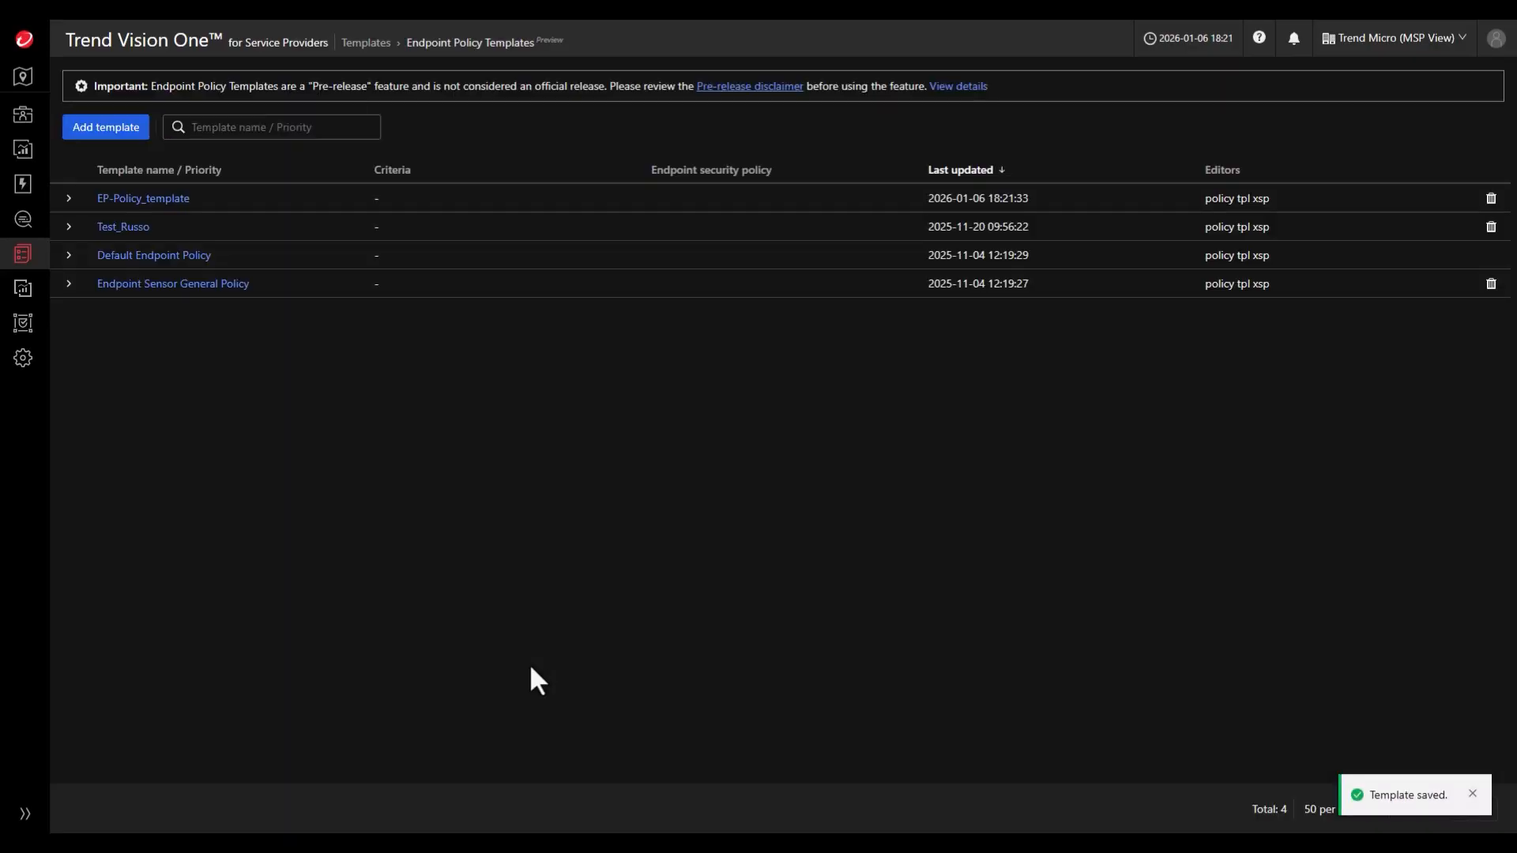
Open the endpoint policy template assignment for the customer Onboarding-Video-Russo from the customer overview.
{"action": "mouse_move", "coordinate": [23, 115]}
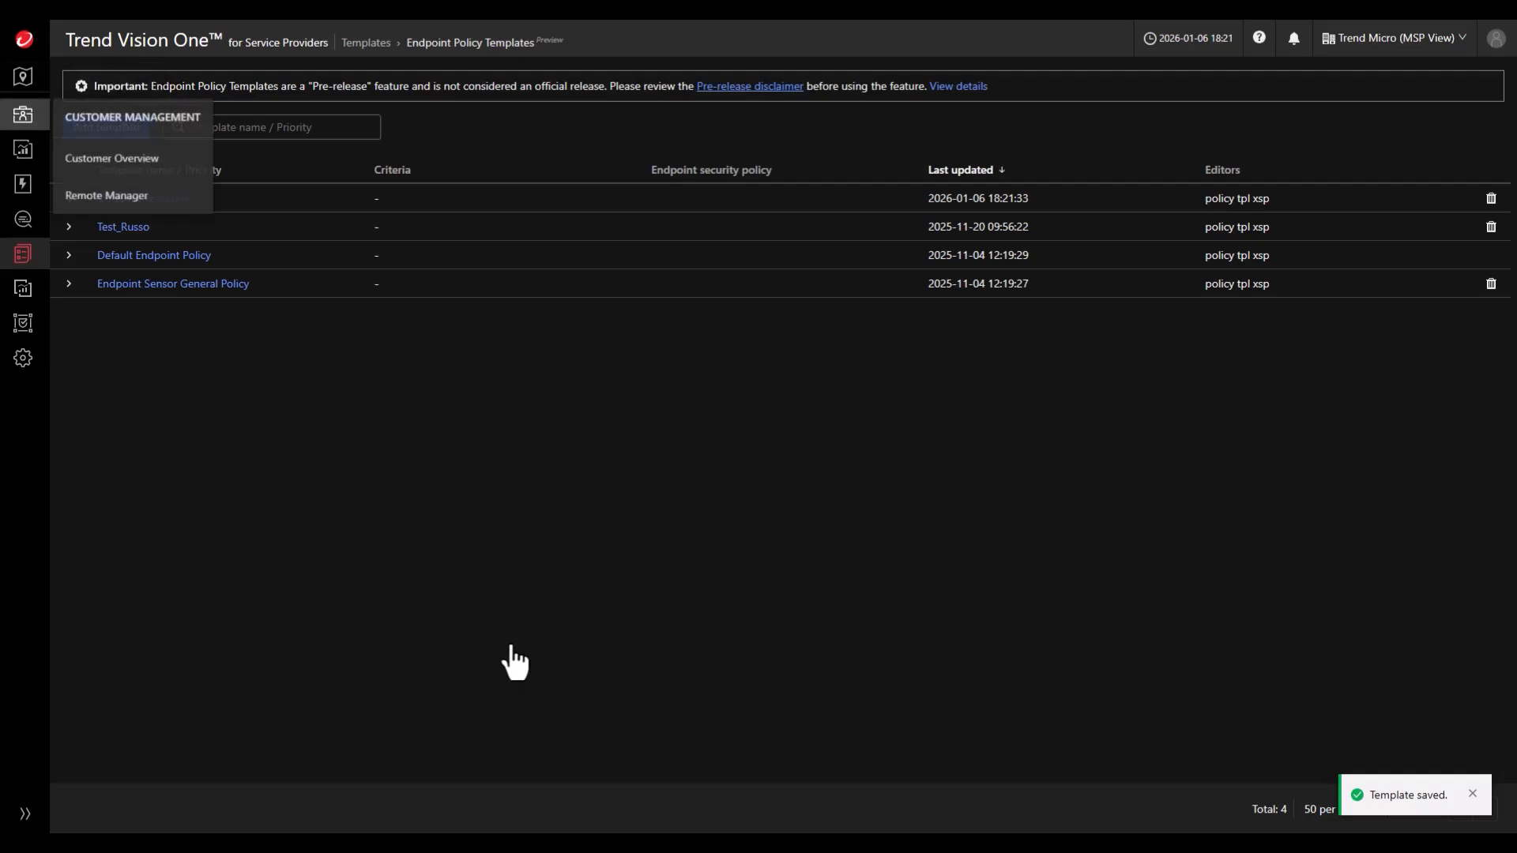
{"action": "left_click", "coordinate": [100, 162]}
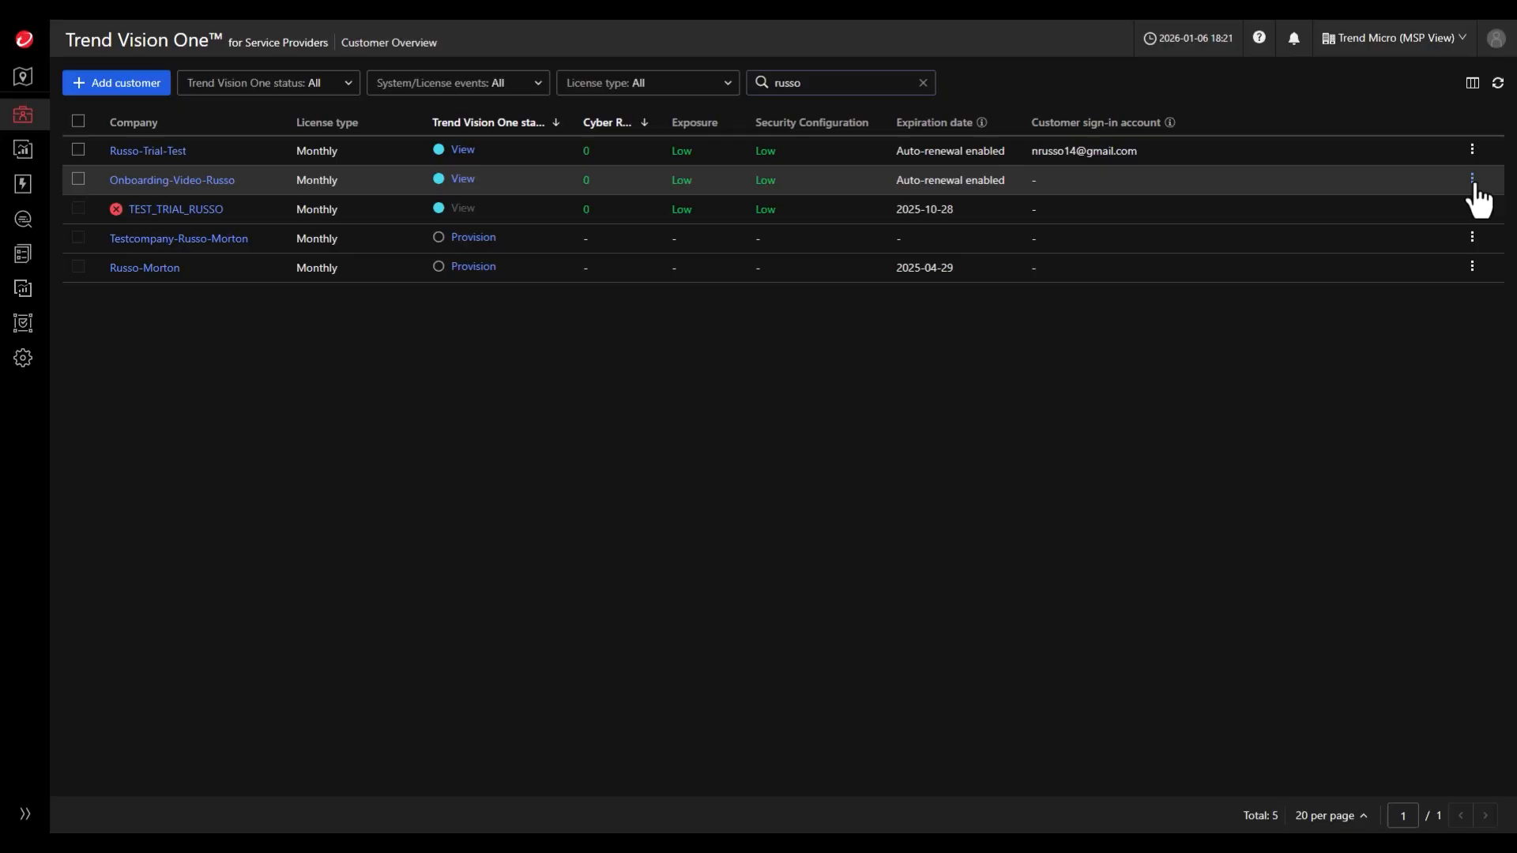
{"action": "left_click", "coordinate": [1473, 181]}
{"action": "mouse_move", "coordinate": [1379, 252]}
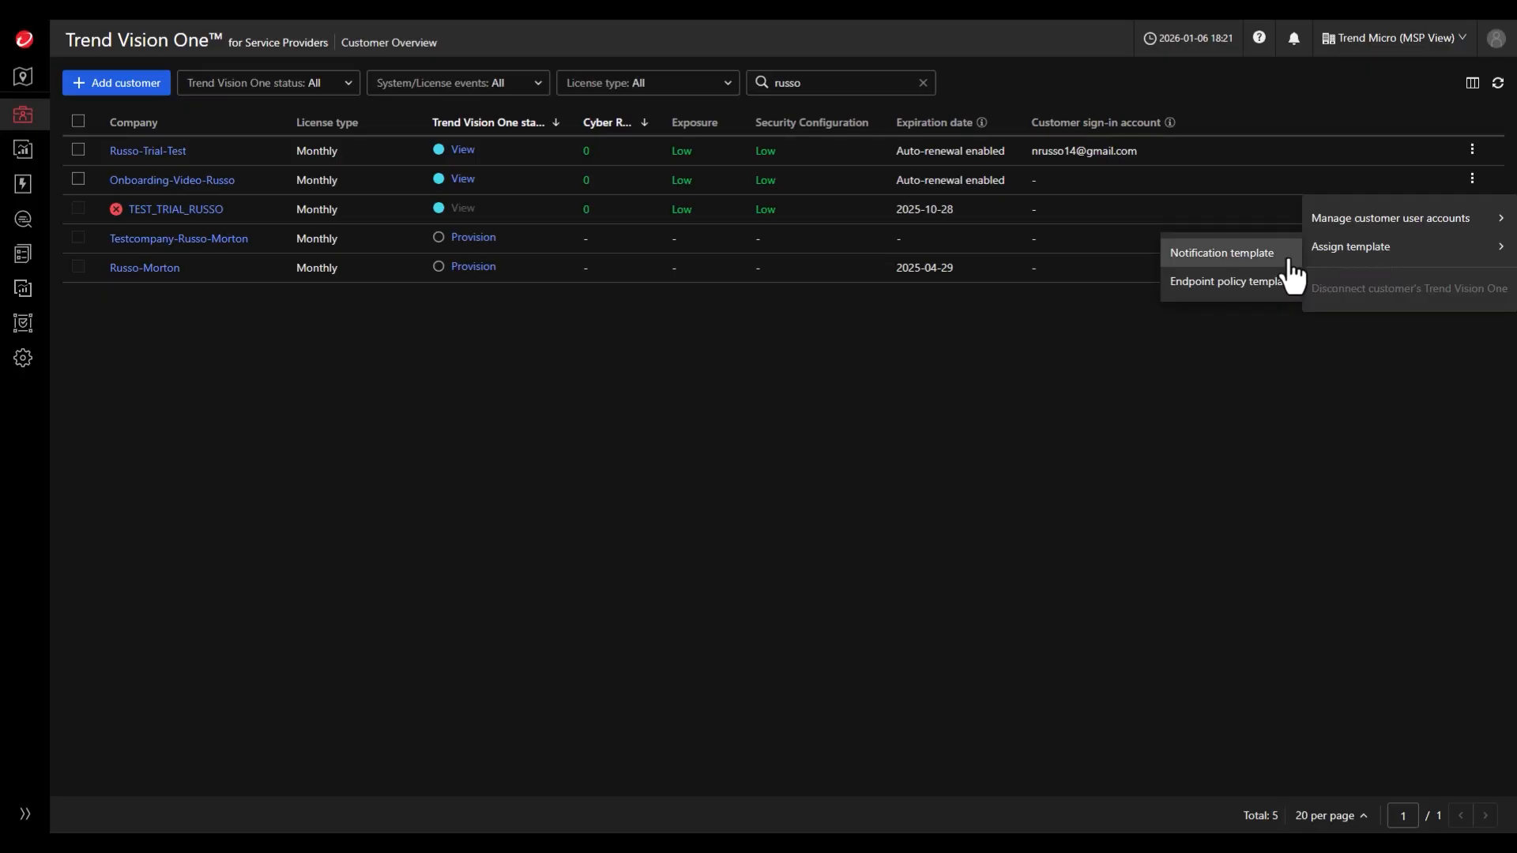
{"action": "left_click", "coordinate": [1253, 282]}
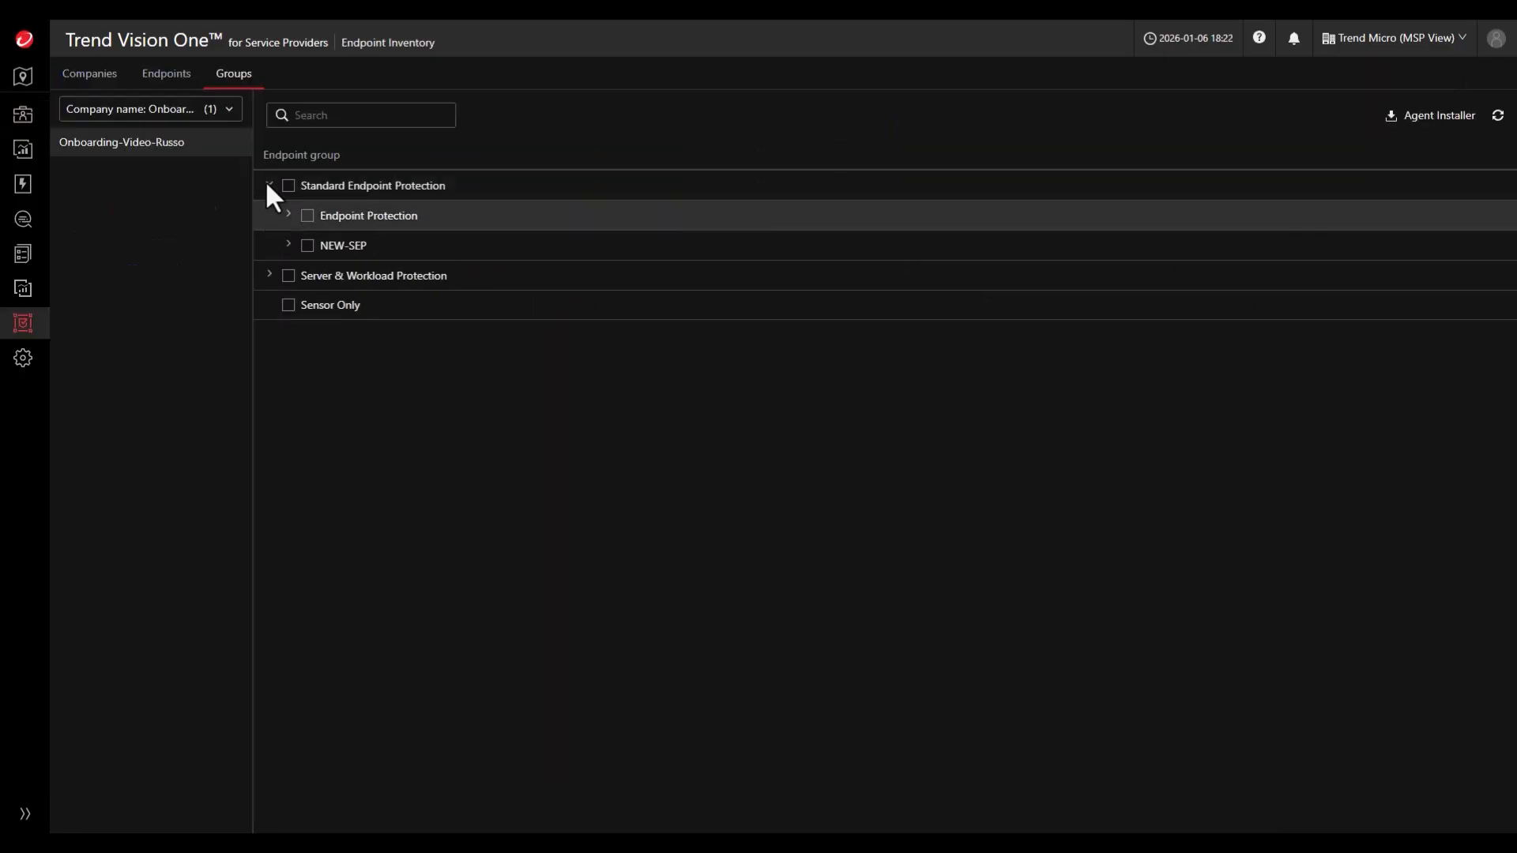
Select the Windows group under Standard Endpoint Protection's Endpoint Protection and assign the EP-Policy_template endpoint policy template to it.
{"action": "left_click", "coordinate": [289, 215]}
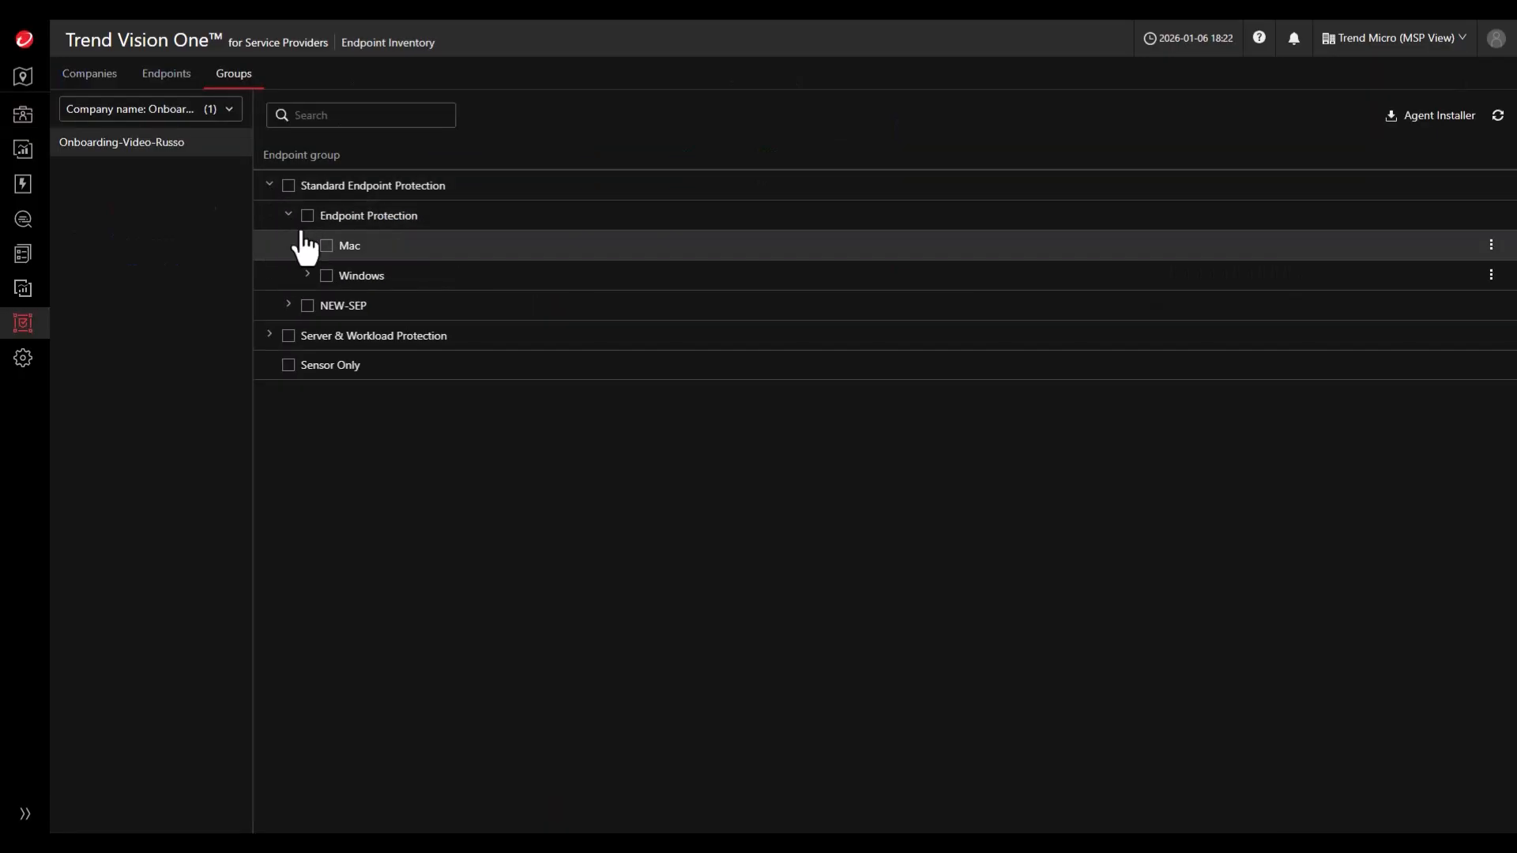
{"action": "left_click", "coordinate": [326, 276]}
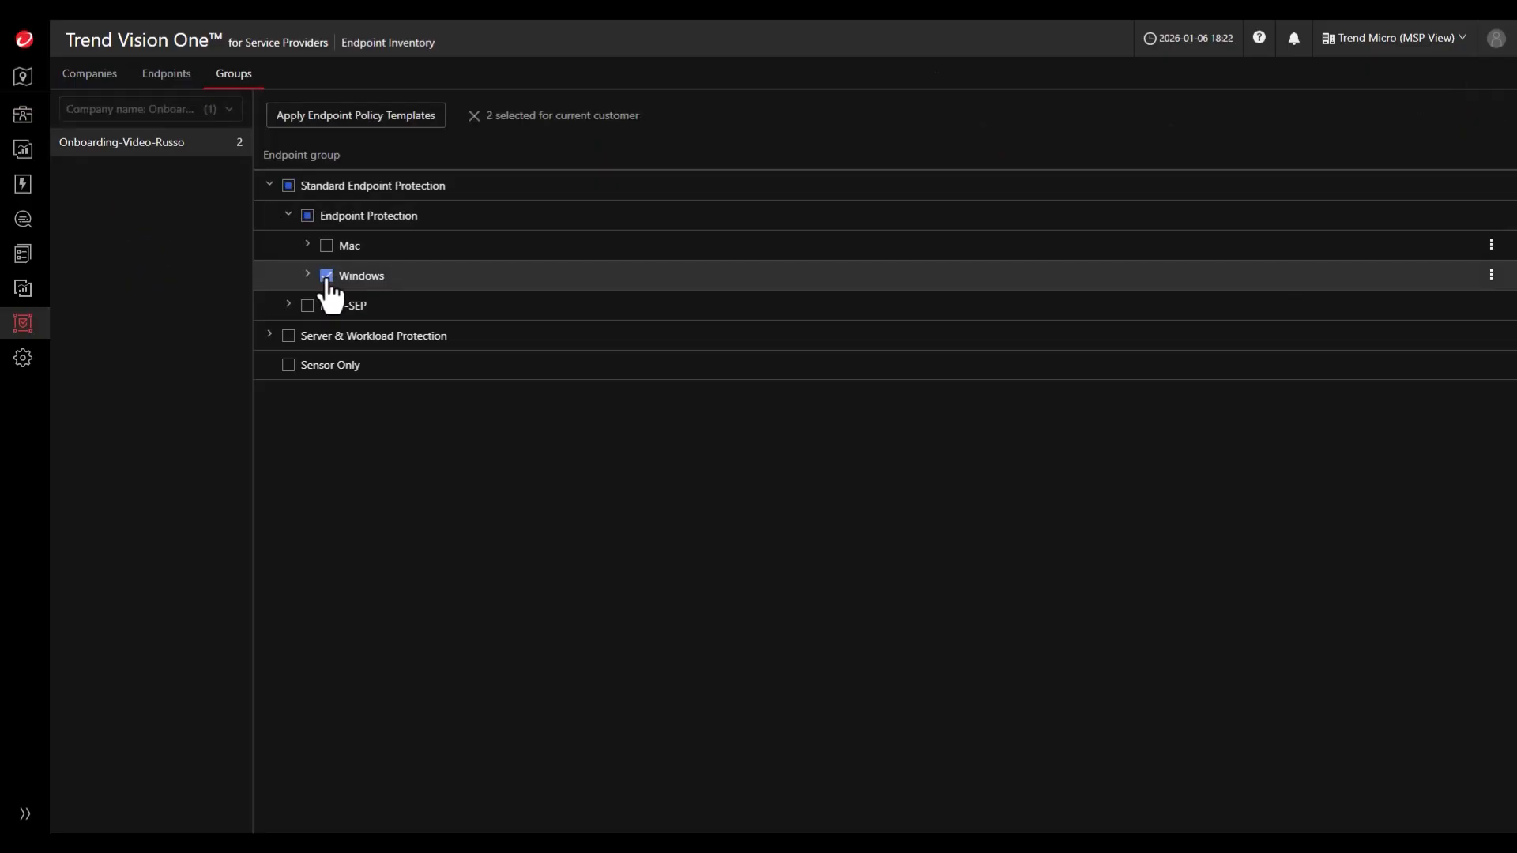
{"action": "left_click", "coordinate": [346, 117]}
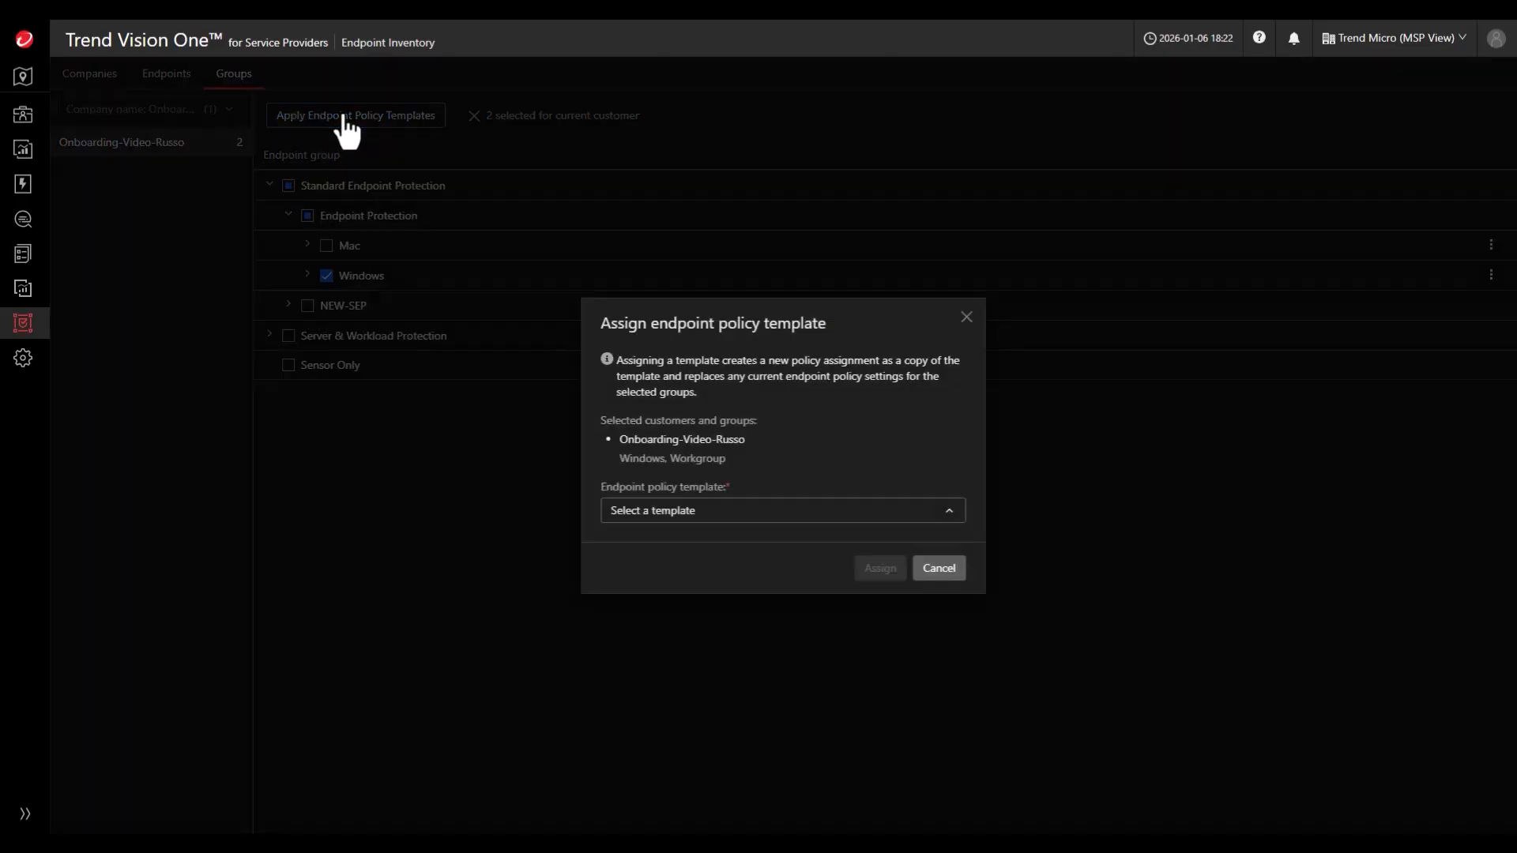
{"action": "left_click", "coordinate": [776, 518]}
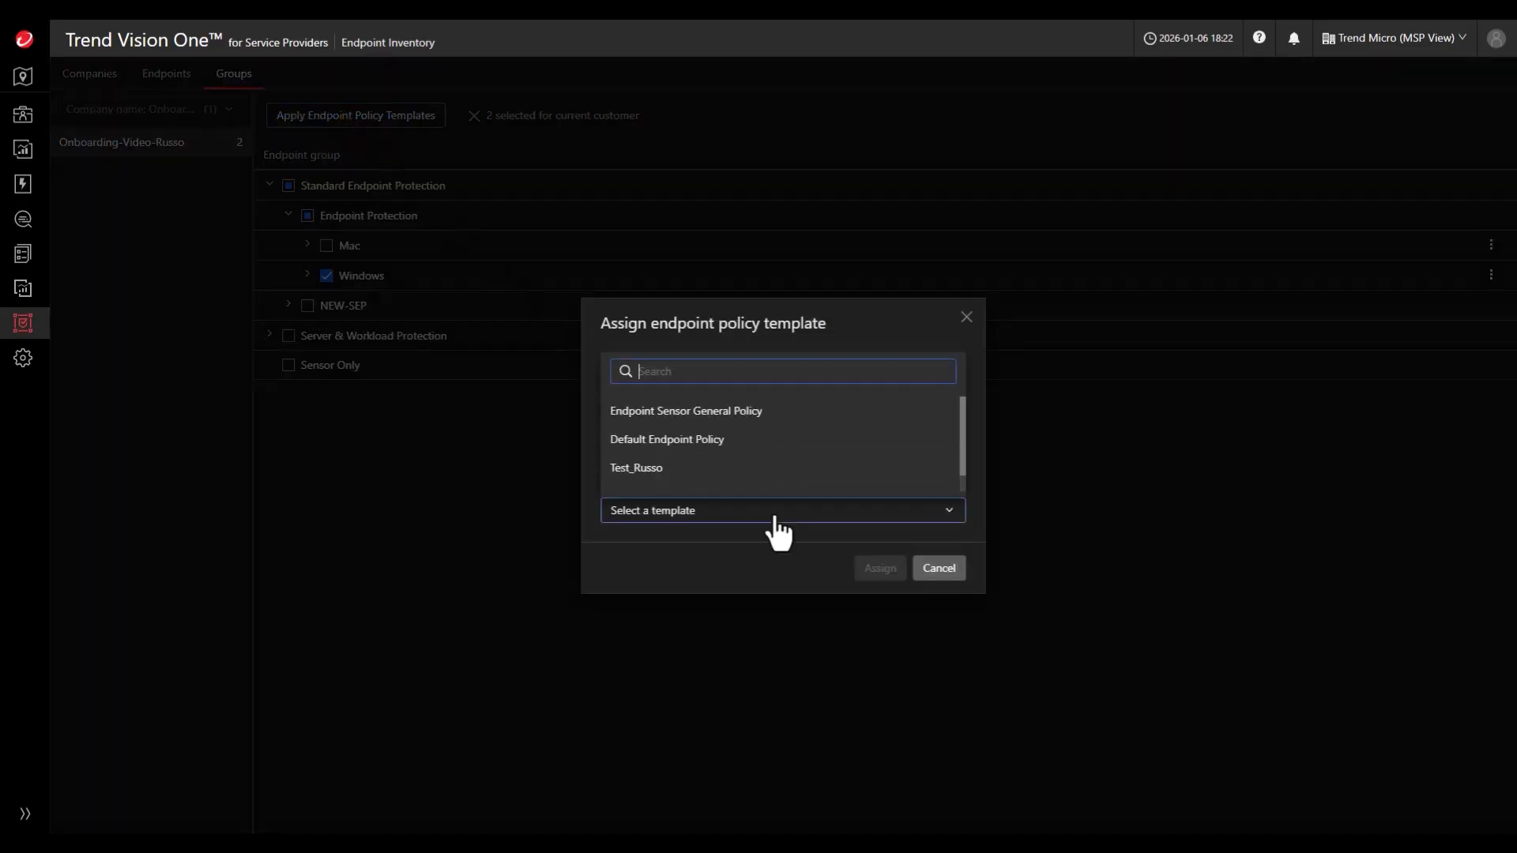
{"action": "scroll", "coordinate": [656, 471], "scroll_direction": "down", "scroll_amount": 1}
{"action": "left_click", "coordinate": [657, 477]}
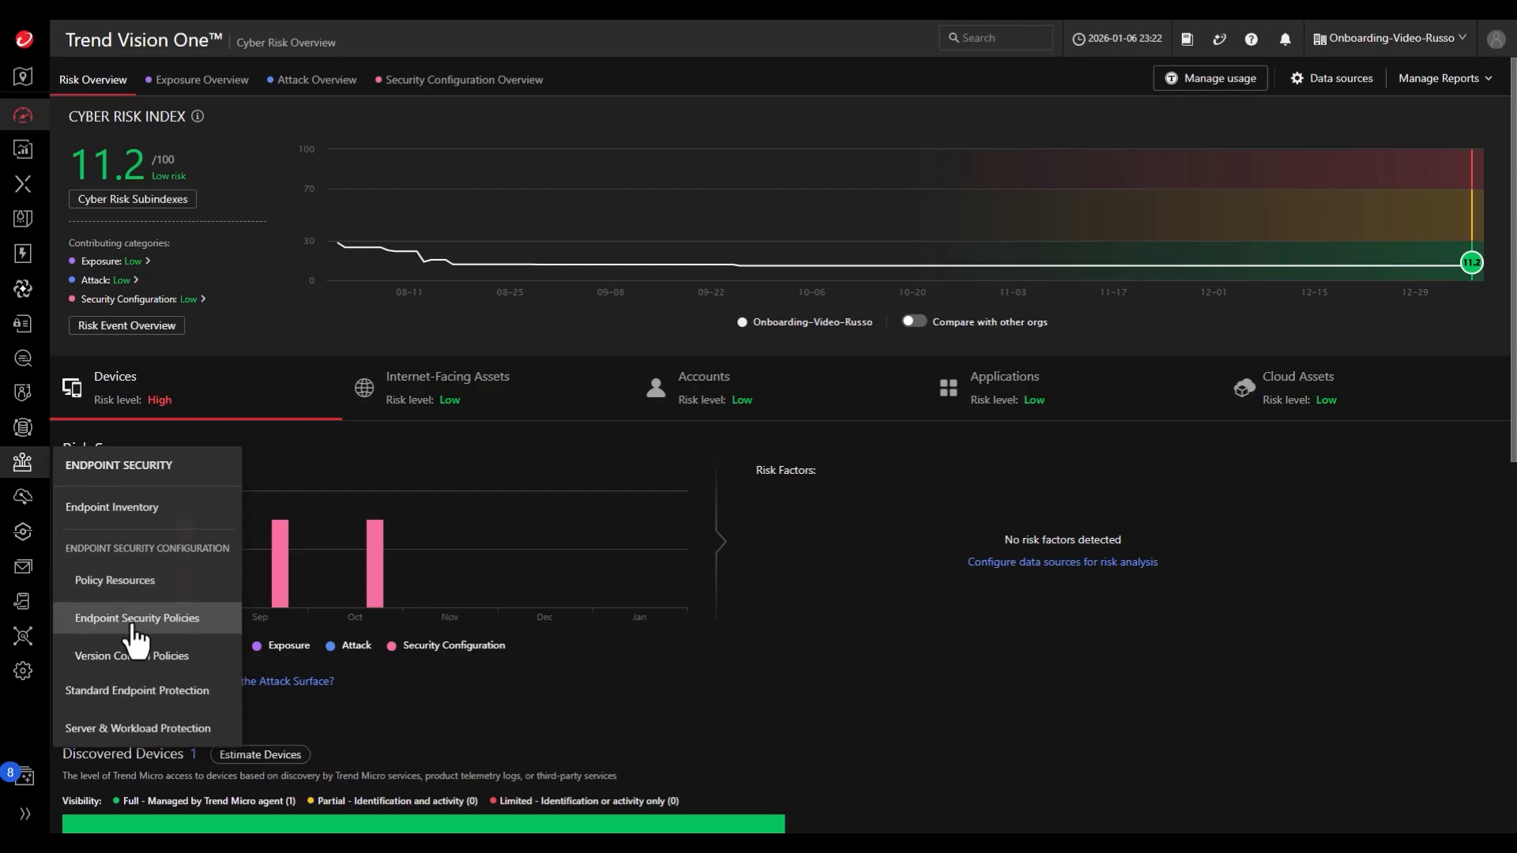
View the list of endpoint security policies in the Onboarding-Video-Russo customer console to check the policies deployed by the template.
{"action": "left_click", "coordinate": [143, 621]}
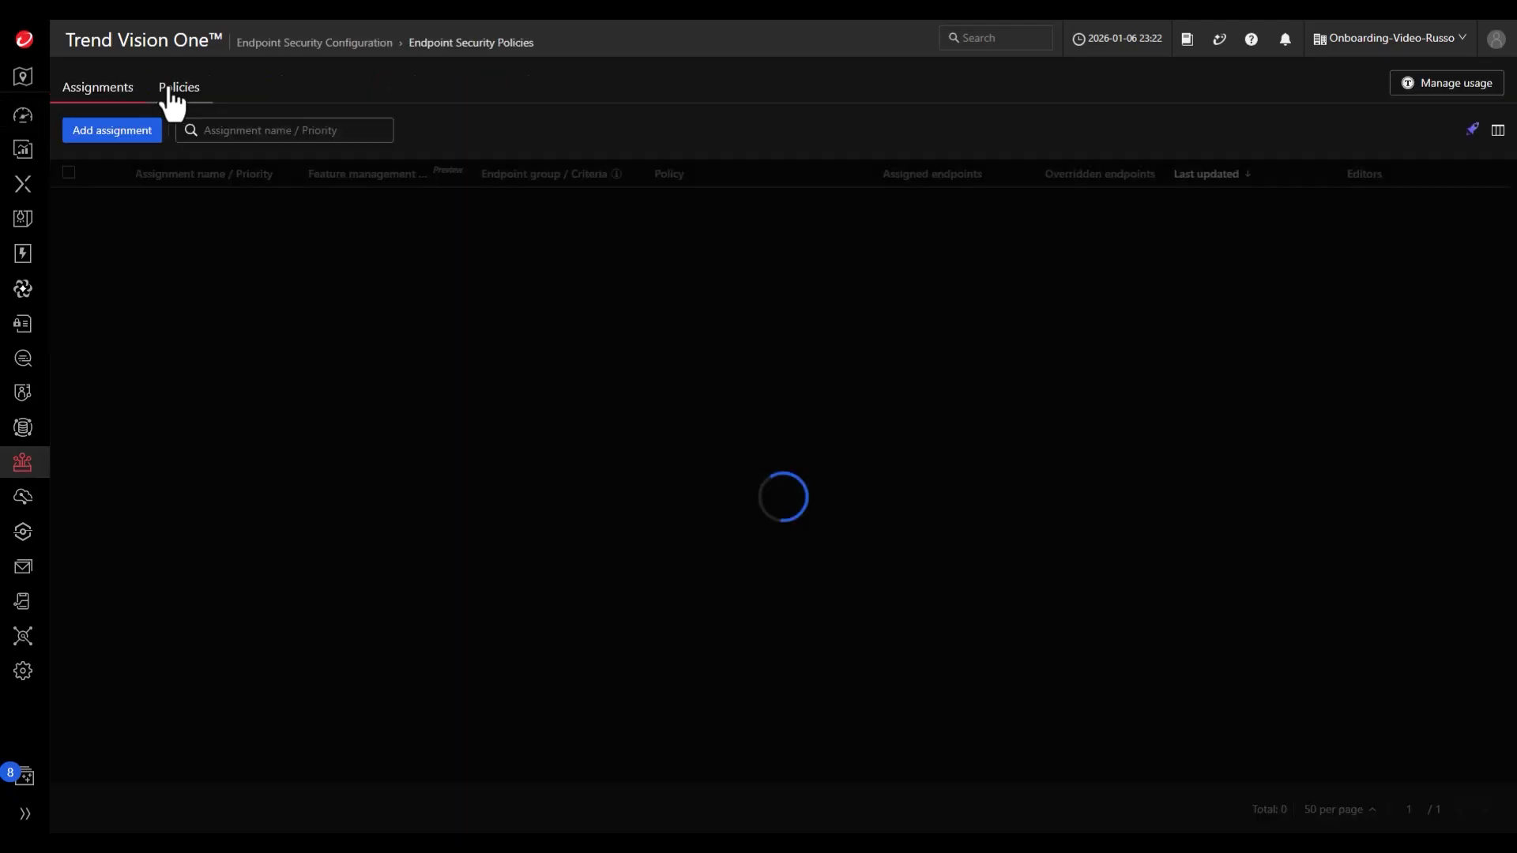
{"action": "left_click", "coordinate": [170, 89]}
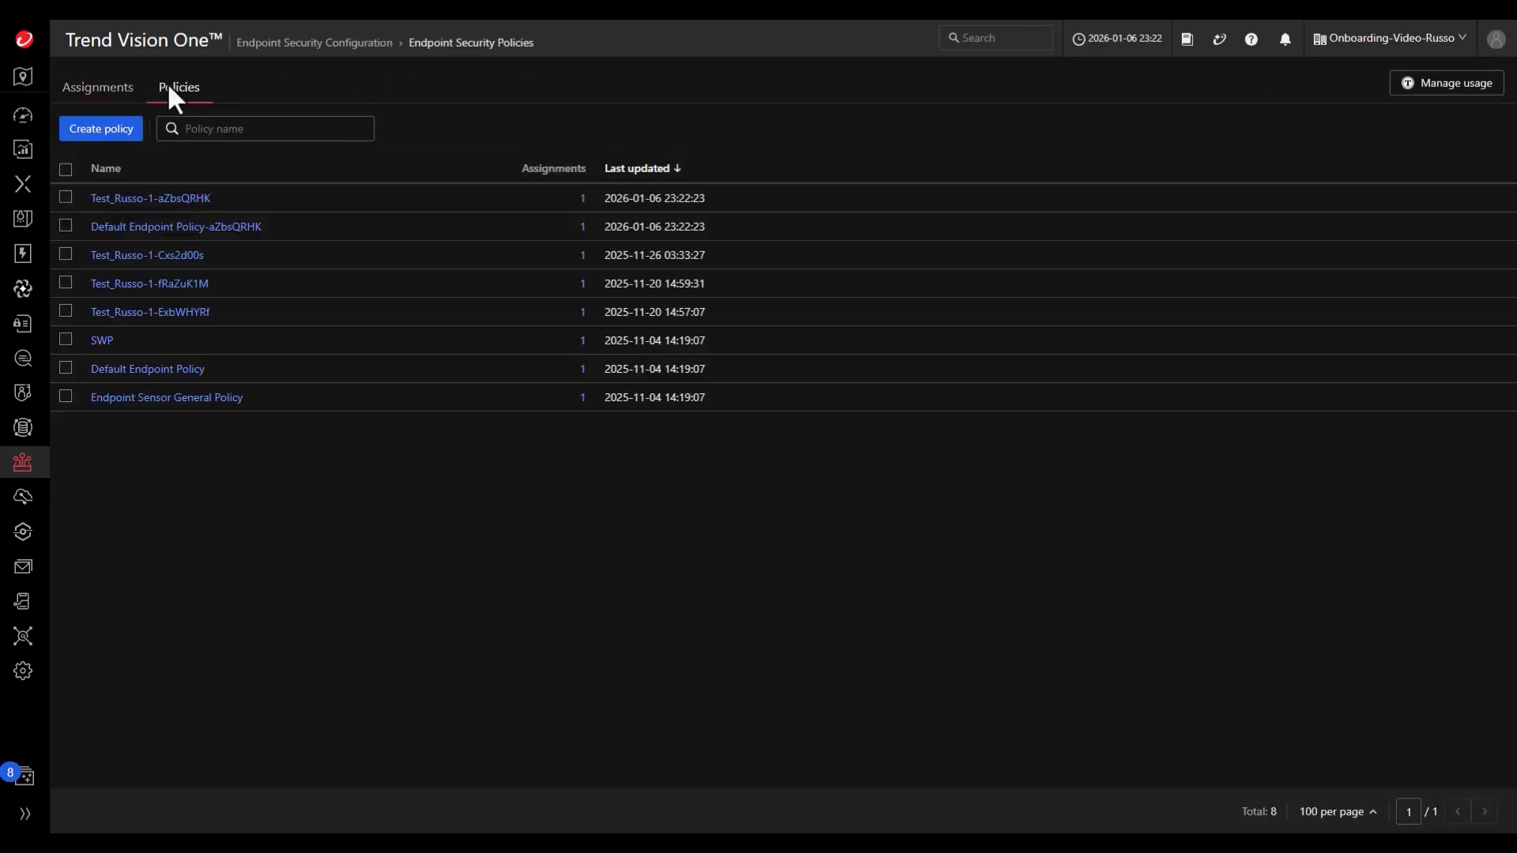